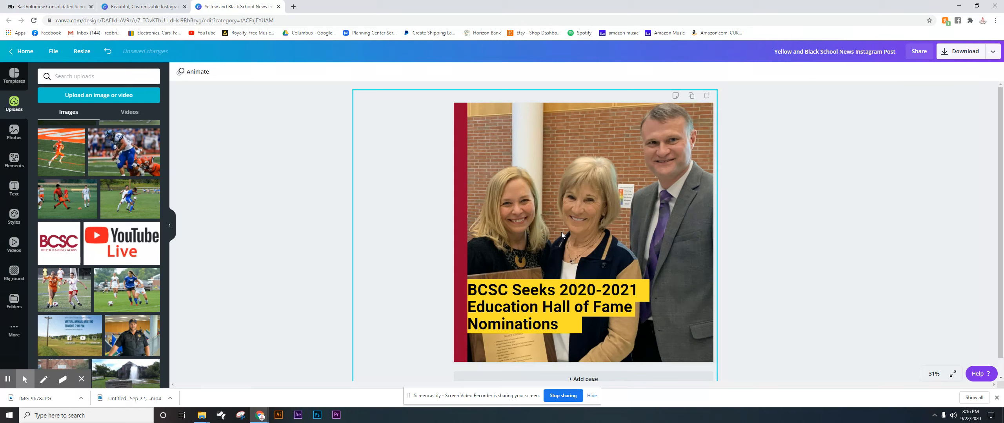
Step: Move the headline text up off its yellow bars and recolor the lowest bar with the document's dark red (#94002d)
click(568, 330)
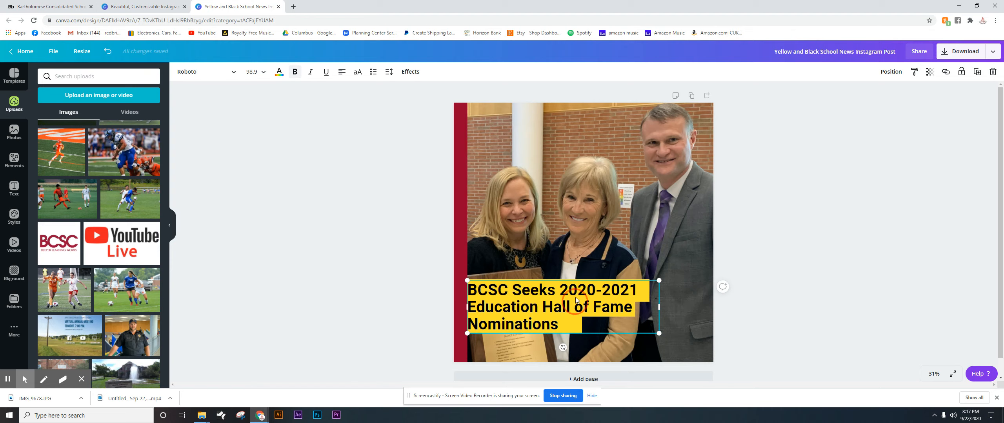
drag(575, 297, 581, 278)
click(550, 320)
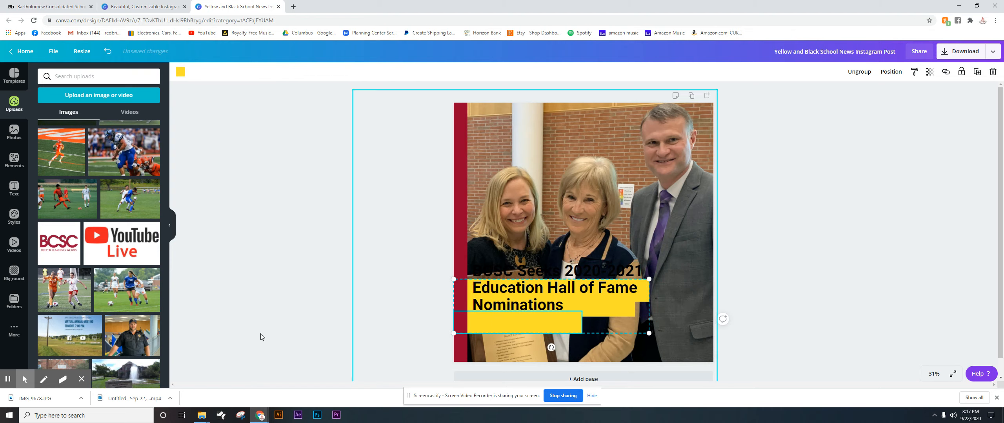
click(180, 73)
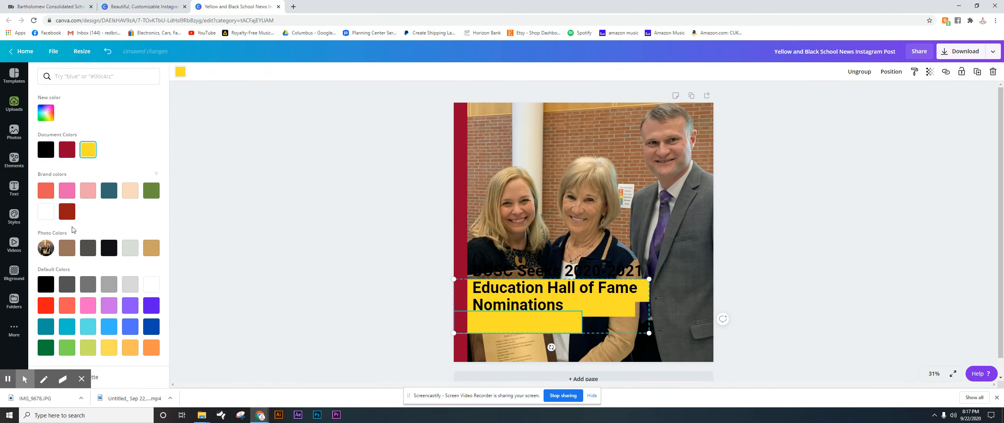
click(67, 150)
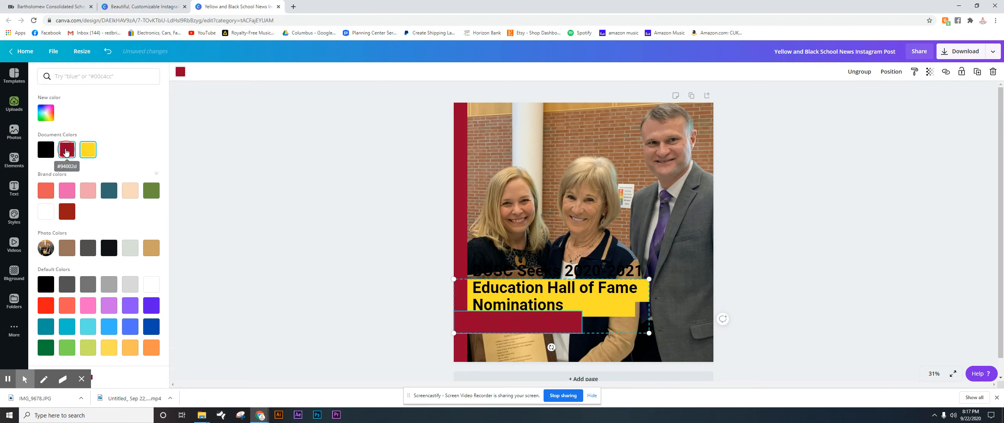
Step: Shift the headline text further clear of the bars and recolor the middle yellow bar with the document's dark red
click(620, 303)
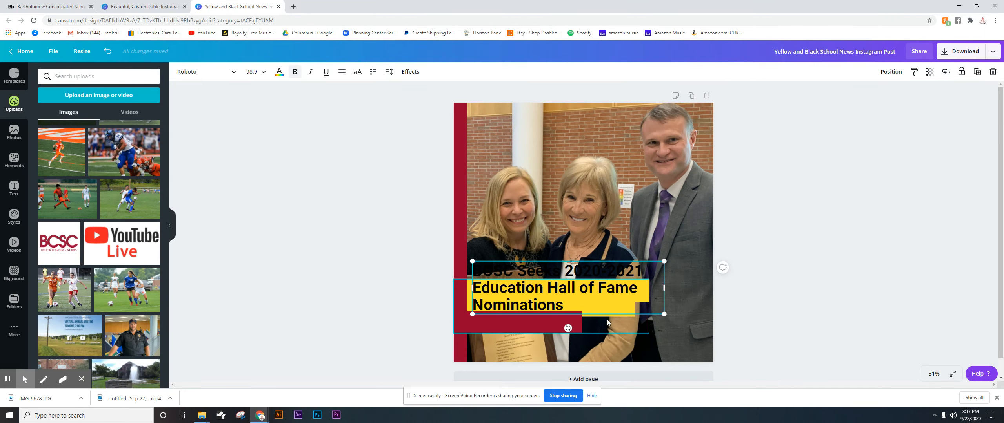
click(469, 289)
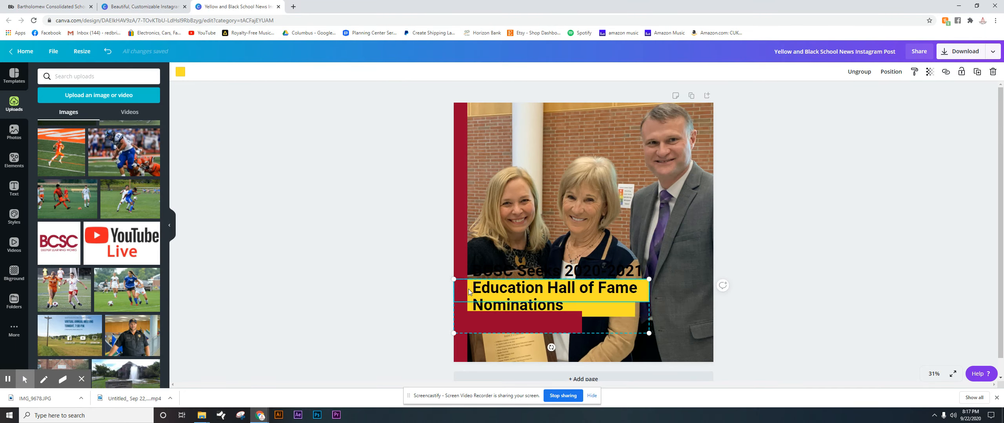
drag(522, 298, 533, 290)
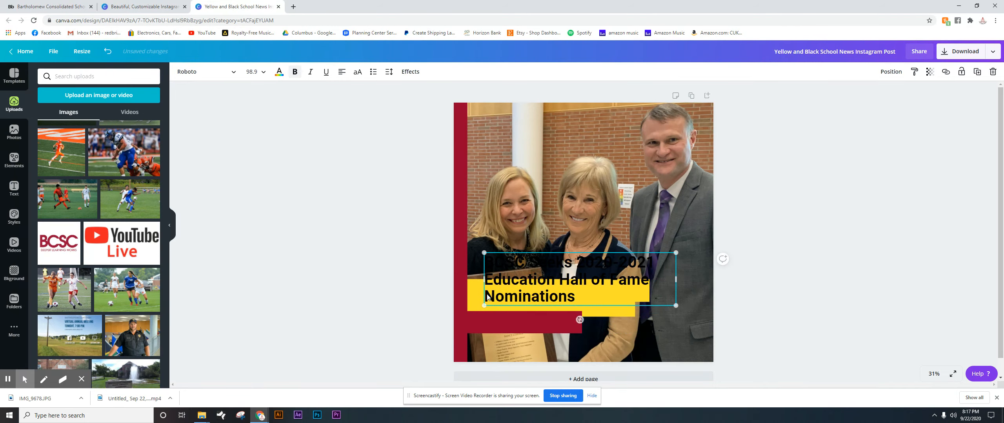
click(472, 309)
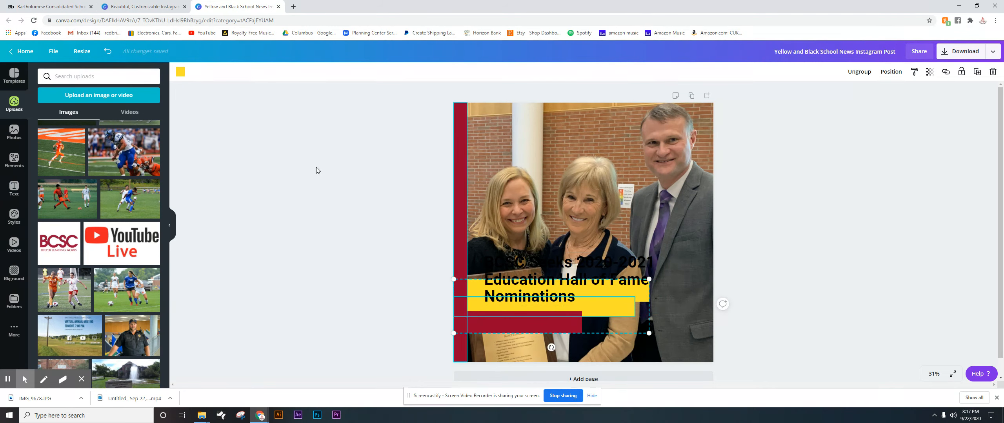
click(180, 72)
click(67, 149)
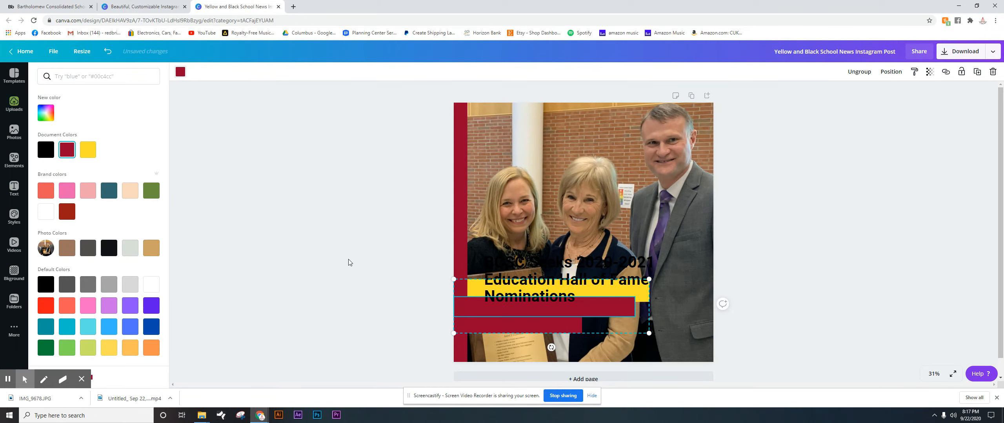
Step: Recolor the remaining yellow bar, the topmost one behind the headline, with the document's dark red
click(474, 291)
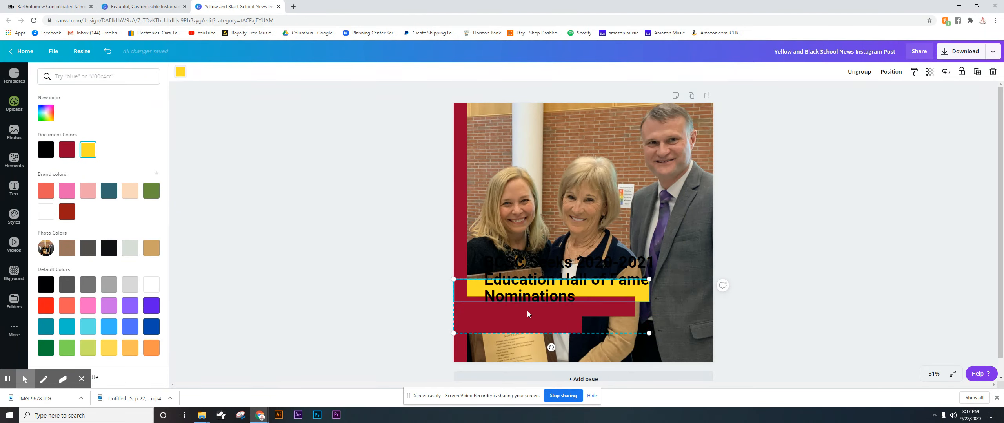
click(621, 312)
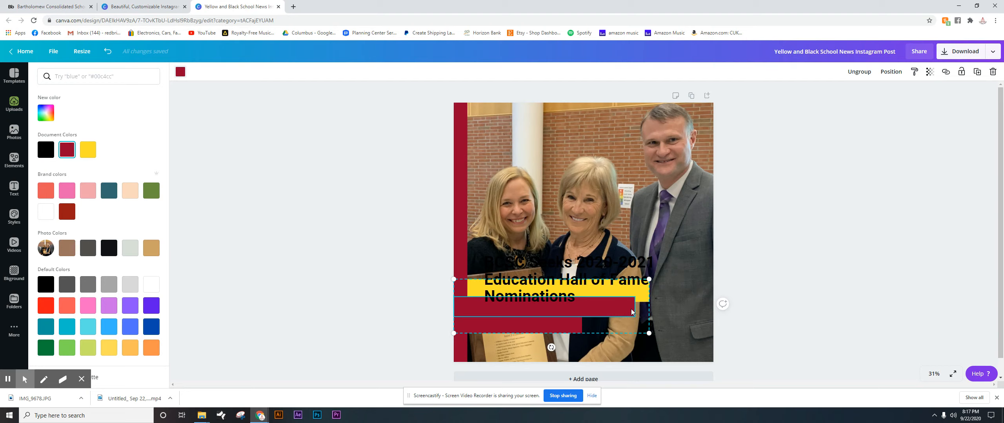
click(574, 330)
drag(583, 328, 580, 324)
click(611, 292)
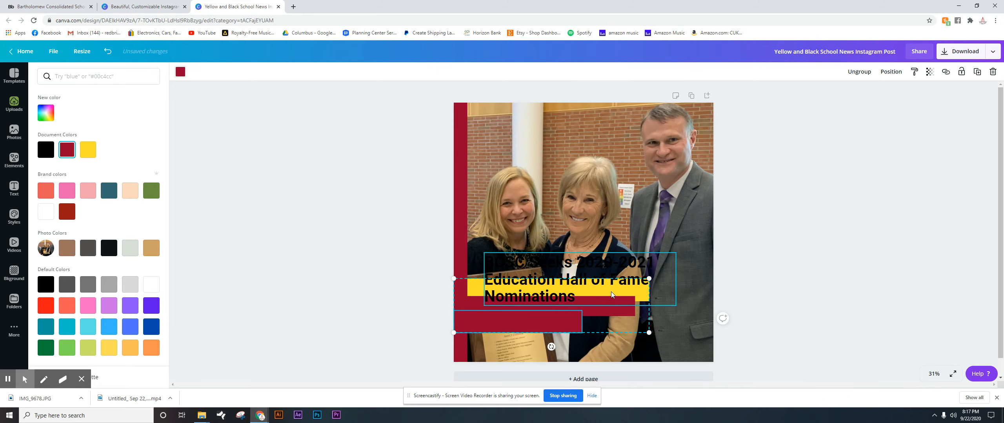
click(475, 292)
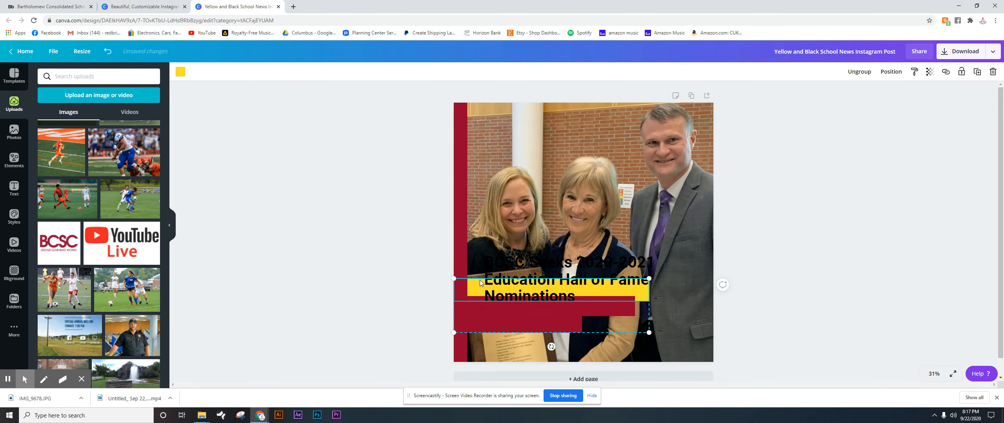
click(180, 72)
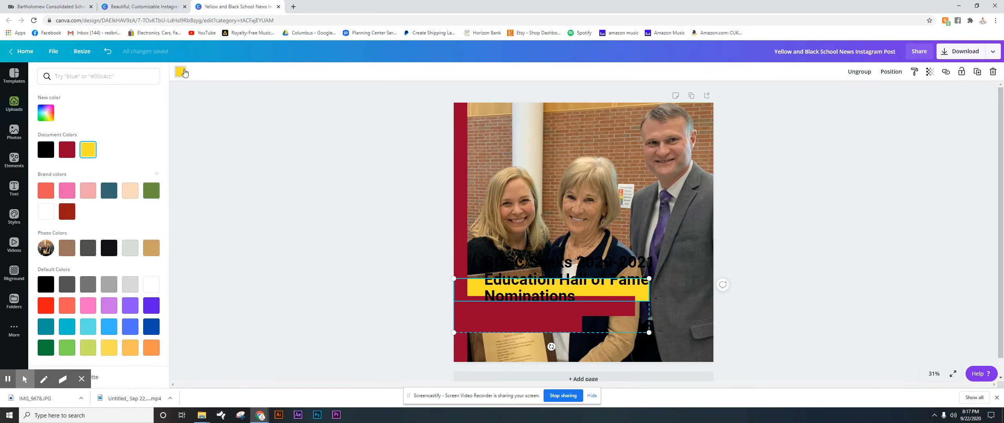
click(67, 154)
Step: Move the headline text back onto the dark red bars and set its text color to white
drag(529, 290, 513, 317)
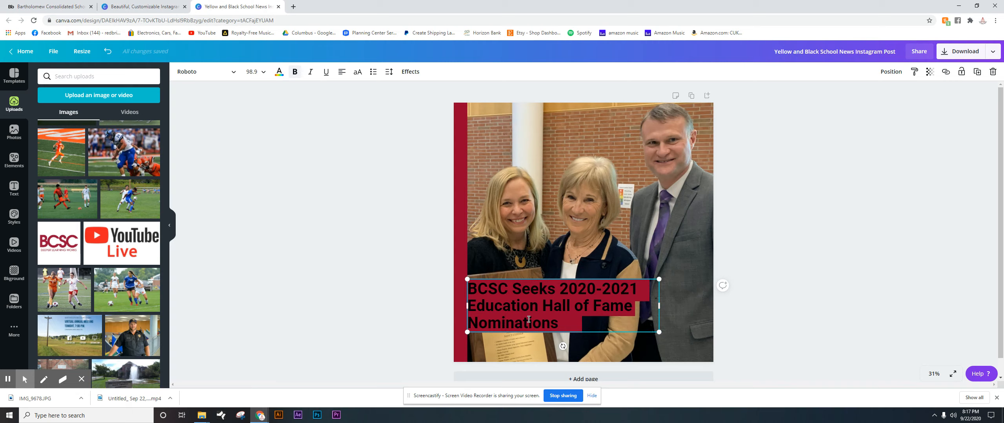
click(279, 73)
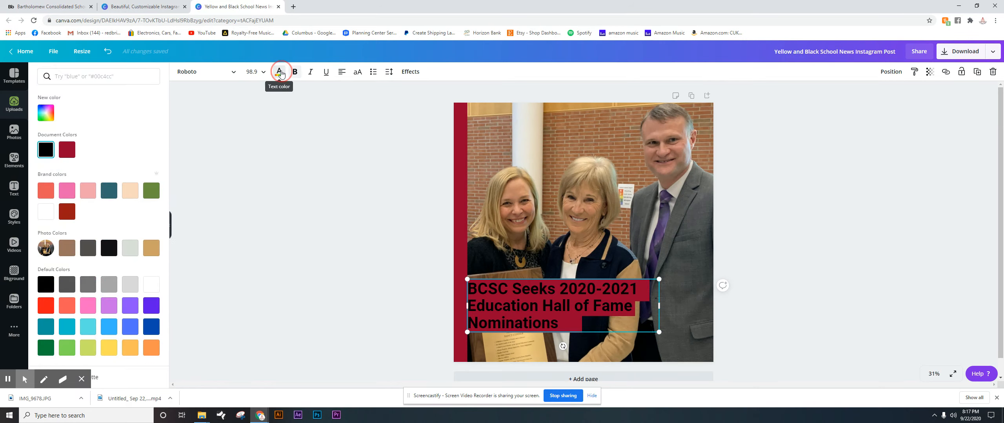
click(46, 212)
click(311, 278)
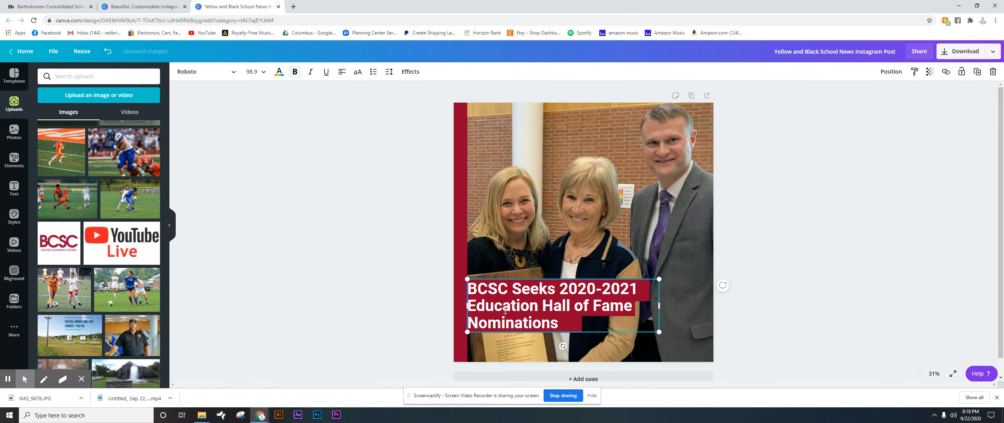
click(796, 314)
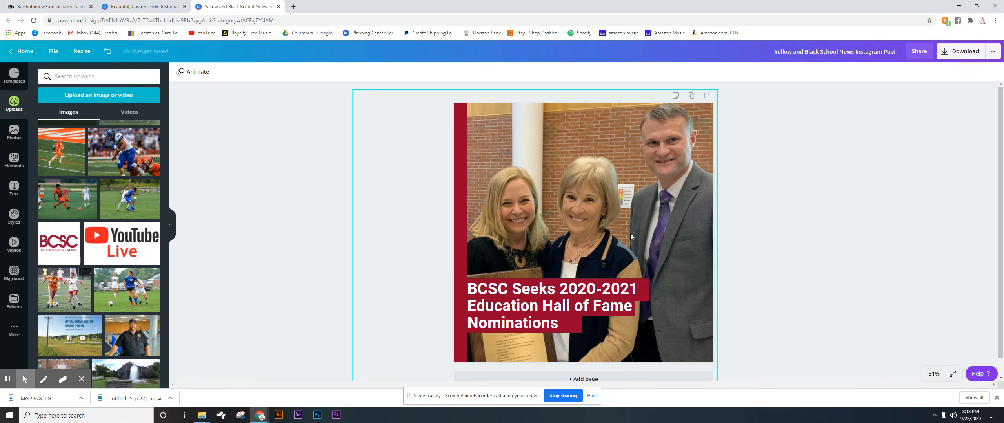
Step: Shift the background photo slightly left and add the transparent red BCSC Deeper Learning Works logo from the uploaded images
drag(633, 232, 629, 232)
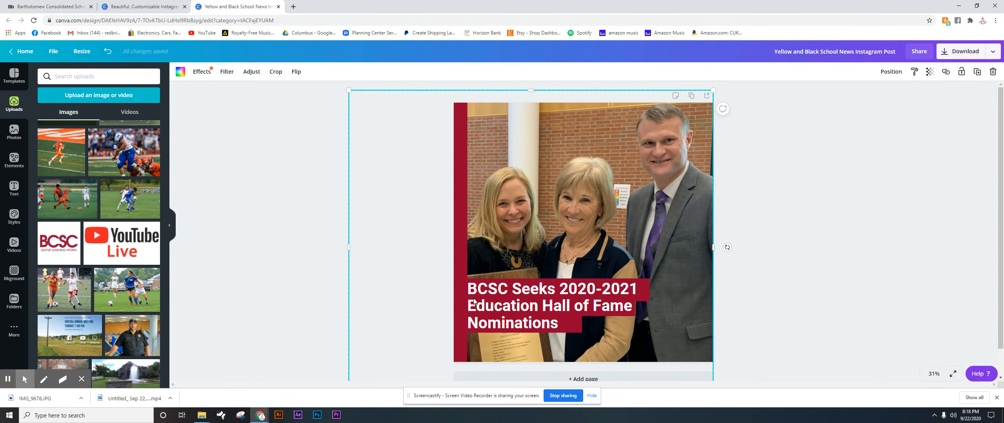
drag(166, 232, 170, 260)
scroll(116, 274, down, 10)
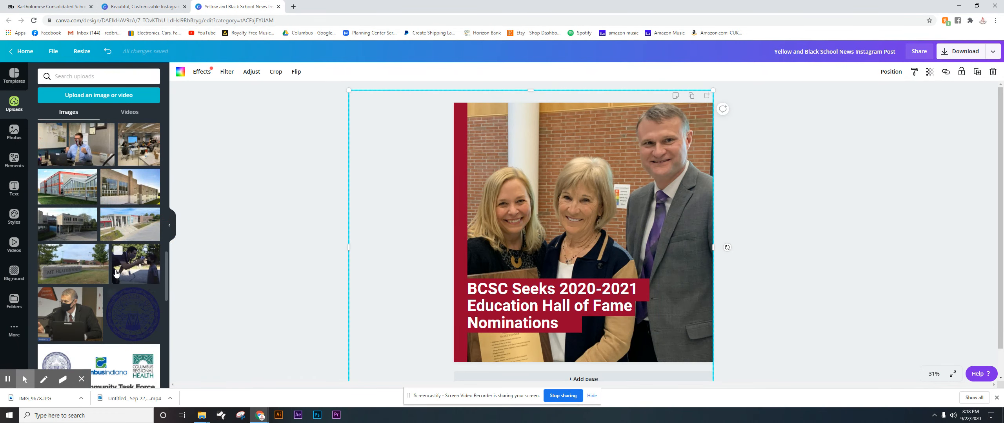
scroll(116, 273, down, 6)
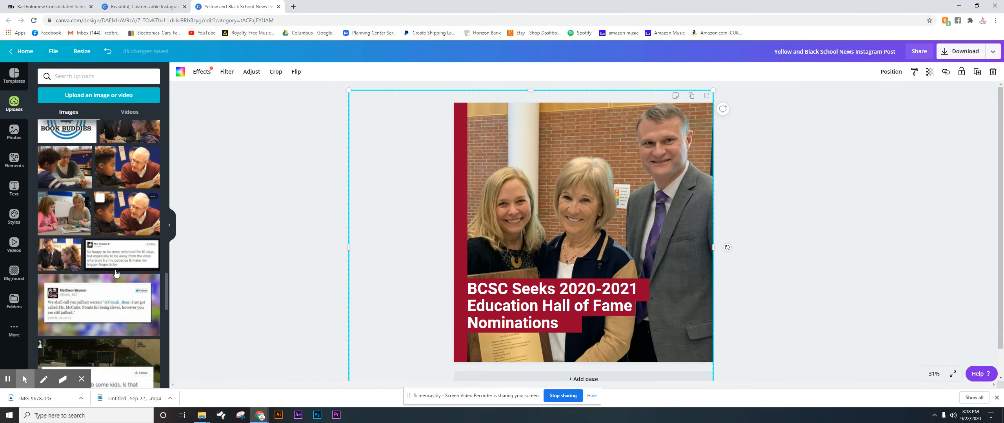
scroll(116, 274, down, 10)
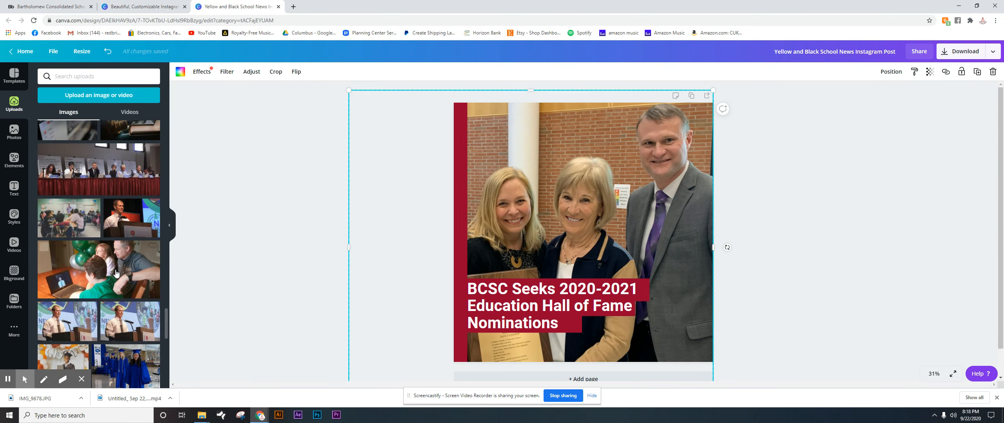
scroll(116, 274, down, 10)
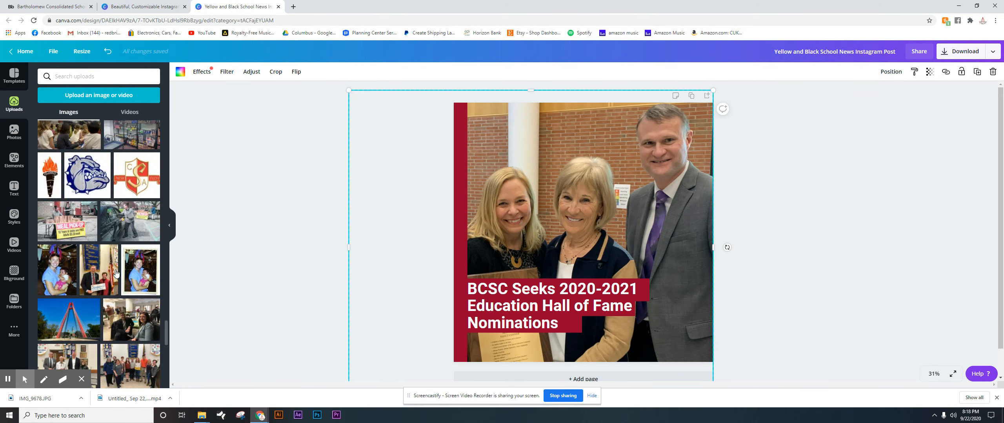
scroll(116, 273, down, 10)
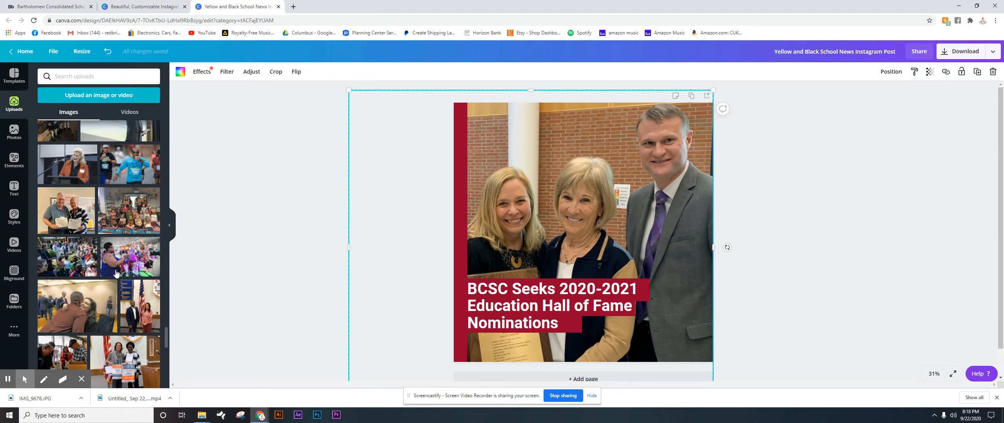
scroll(117, 273, down, 10)
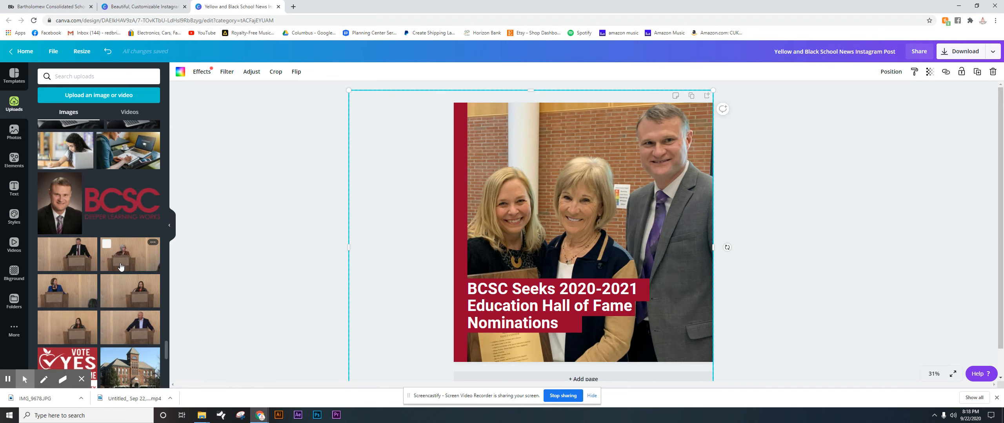
click(119, 216)
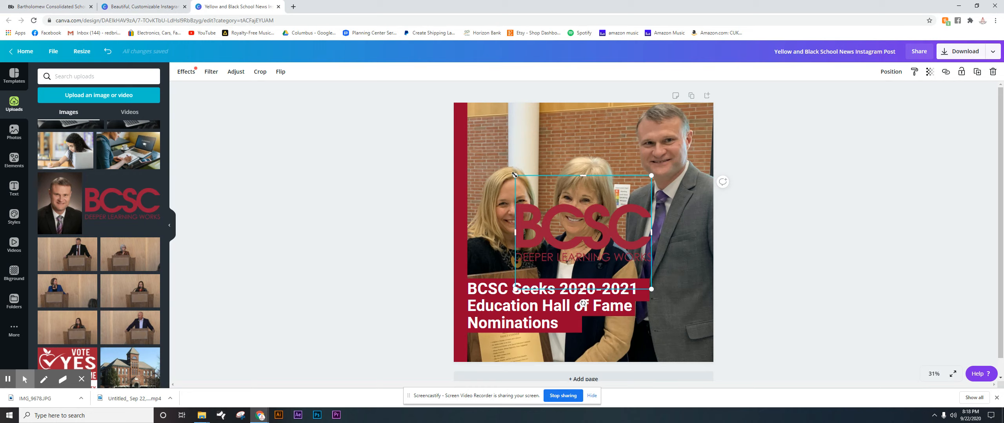
Step: Shrink the BCSC logo to about a fifth of the post's width and place it near the post's lower-right corner
drag(516, 177, 636, 326)
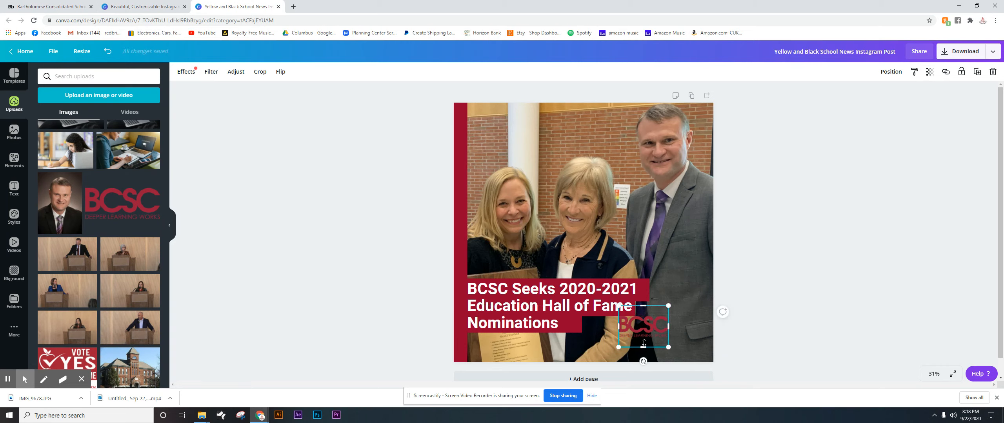
key(Right)
key(Right)
key(Right)
key(Right)
key(Right)
key(Right)
key(Right)
key(Right)
key(Right)
key(Right)
key(Right)
key(Right)
key(Right)
key(Right)
key(Right)
key(Right)
key(Right)
key(Right)
key(Right)
key(Right)
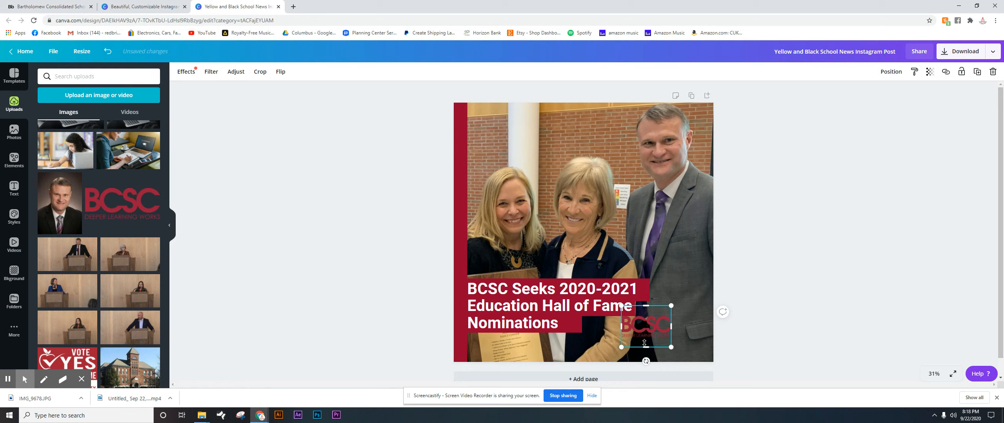
key(Right)
key(Right)
key(Right)
key(Right)
key(Right)
key(Right)
key(Right)
key(Right)
key(Right)
key(Right)
key(Right)
key(Right)
key(Right)
key(Right)
key(Right)
key(Right)
key(Right)
key(Right)
key(Right)
key(Right)
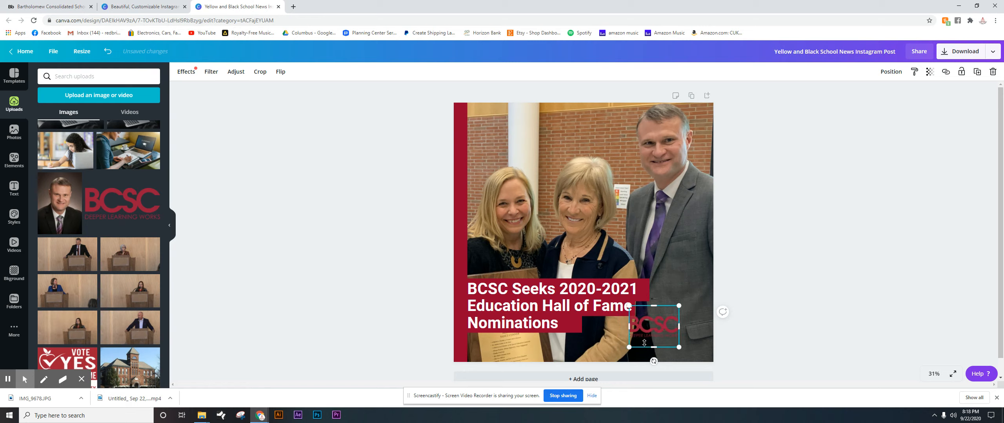
key(Right)
key(Right)
key(Right)
key(Right)
key(Right)
key(Right)
key(Right)
key(Right)
key(Right)
key(Right)
key(Right)
key(Right)
key(Right)
key(Right)
key(Right)
key(Right)
key(Right)
key(Right)
key(Right)
key(Right)
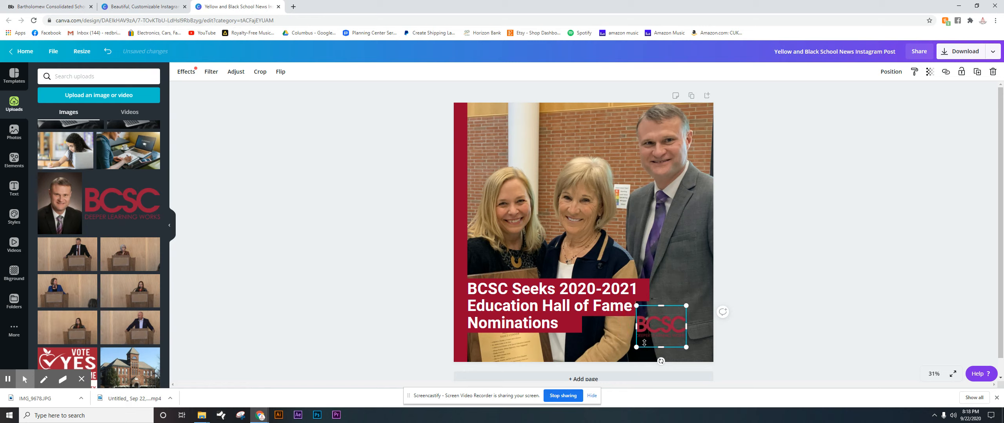
key(Right)
key(Right)
key(Right)
key(Right)
key(Right)
key(Right)
key(Right)
key(Right)
key(Right)
key(Right)
key(Right)
key(Right)
key(Right)
key(Right)
key(Right)
key(Right)
key(Right)
key(Right)
key(Right)
key(Right)
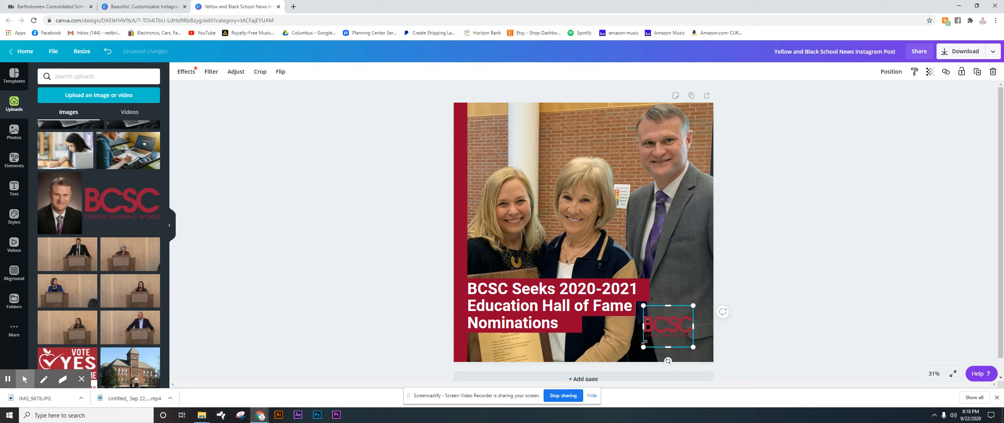
key(Right)
key(Right)
key(Right)
key(Right)
key(Right)
key(Right)
key(Right)
key(Right)
key(Right)
key(Right)
key(Right)
key(Right)
key(Right)
key(Right)
key(Right)
key(Right)
key(Right)
key(Right)
key(Right)
key(Right)
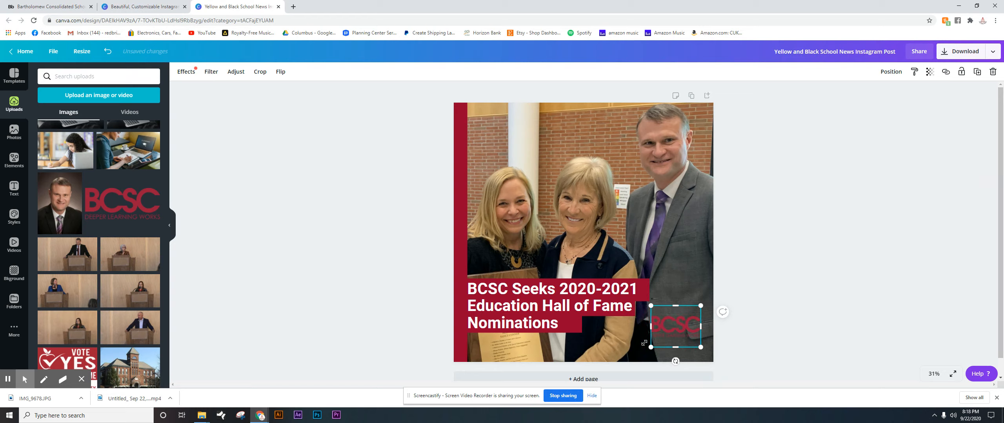
key(Right)
key(Right)
key(Right)
key(Right)
key(Right)
key(Right)
key(Right)
key(Right)
key(Right)
key(Right)
key(Right)
key(Right)
key(Right)
key(Right)
key(Right)
key(Right)
key(Right)
key(Right)
key(Right)
key(Right)
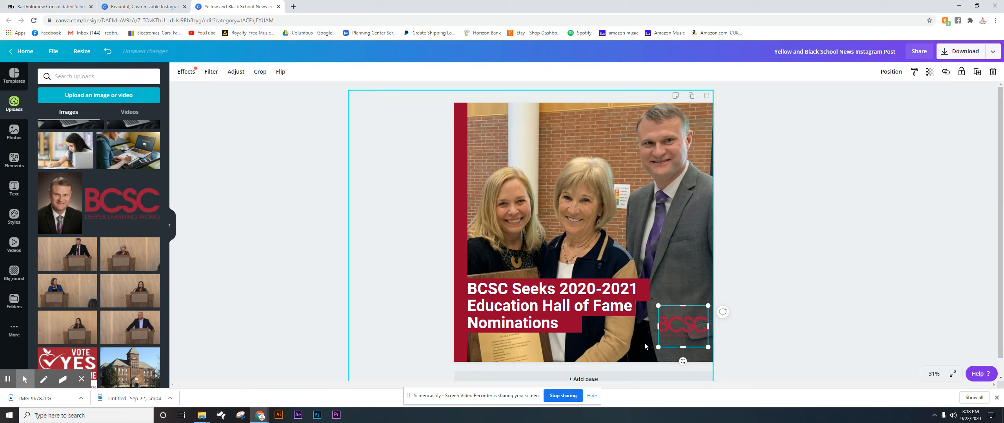
Step: Nudge the BCSC logo down until its lettering sits close to the post's bottom edge in the lower-right corner
key(Down)
key(Down)
key(Down)
key(Down)
key(Down)
key(Down)
key(Down)
key(Down)
key(Down)
key(Down)
key(Down)
key(Down)
key(Down)
key(Down)
key(Down)
key(Down)
key(Down)
key(Down)
key(Down)
key(Down)
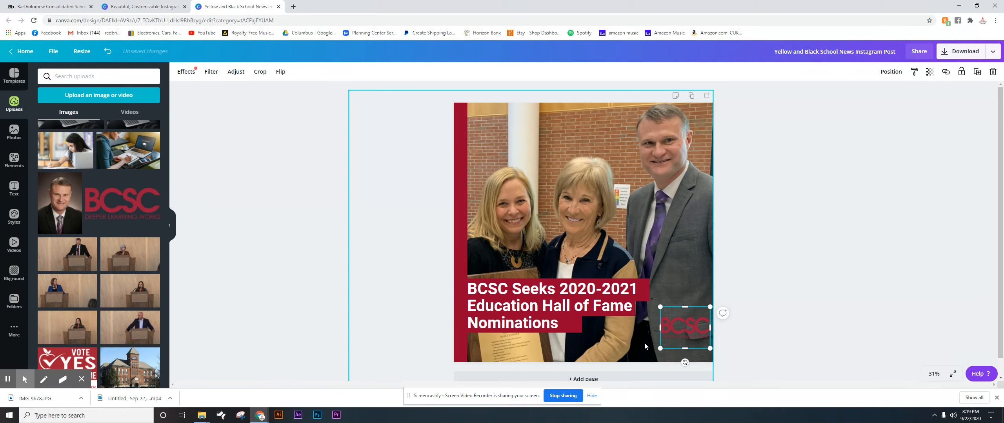
key(Down)
key(Down)
key(Down)
key(Down)
key(Down)
key(Down)
key(Down)
key(Down)
key(Down)
key(Down)
key(Down)
key(Down)
key(Down)
key(Down)
key(Down)
key(Down)
key(Down)
key(Down)
key(Down)
key(Down)
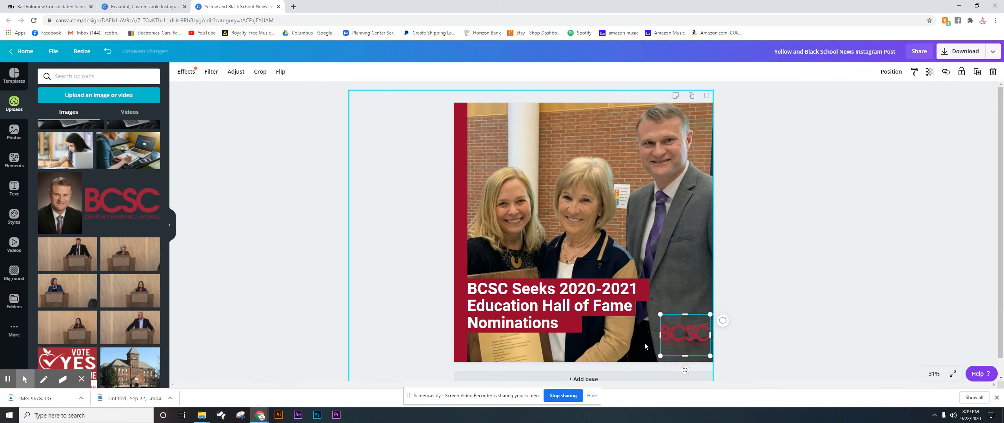
key(Down)
key(Down)
key(Down)
key(Down)
key(Down)
key(Down)
key(Down)
key(Down)
key(Down)
key(Down)
key(Down)
key(Down)
key(Down)
key(Down)
key(Down)
key(Down)
key(Down)
key(Down)
key(Down)
key(Down)
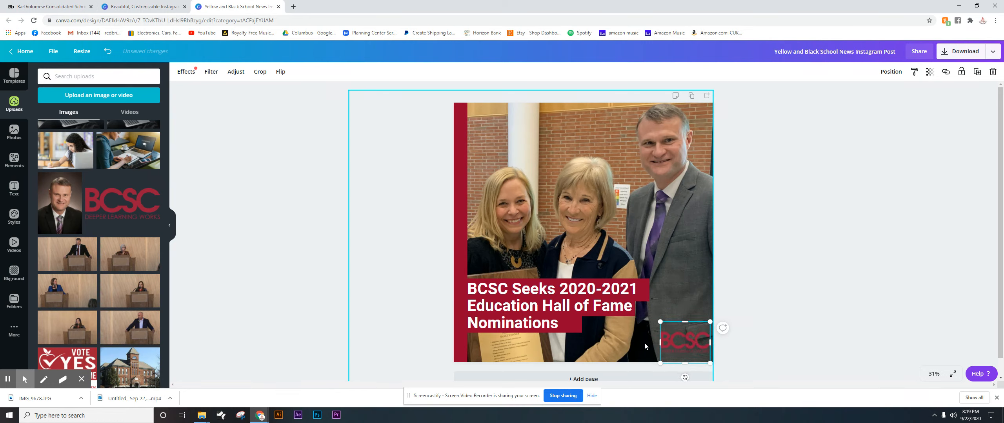
key(Down)
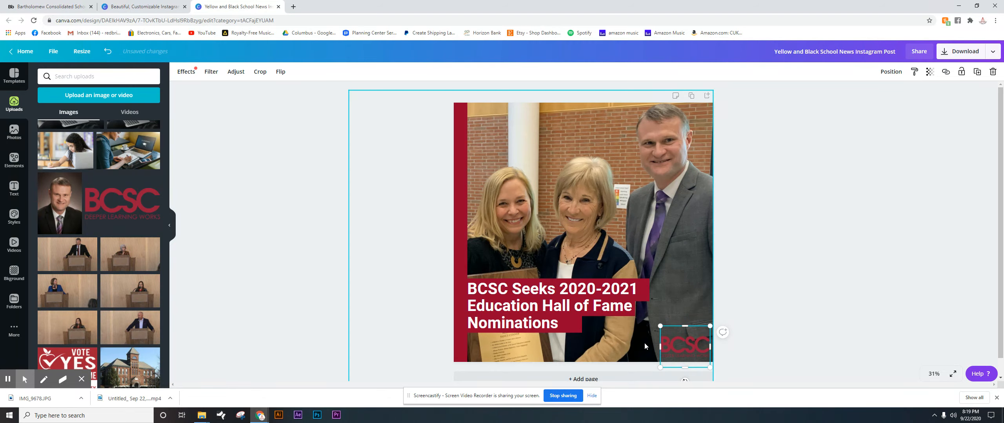
click(777, 196)
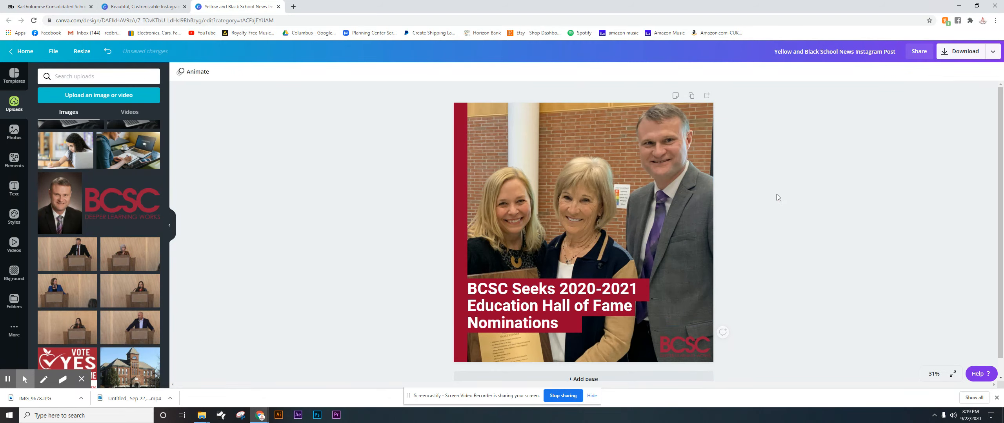
Step: Dim the background photo slightly by setting its transparency a little below 100
click(660, 214)
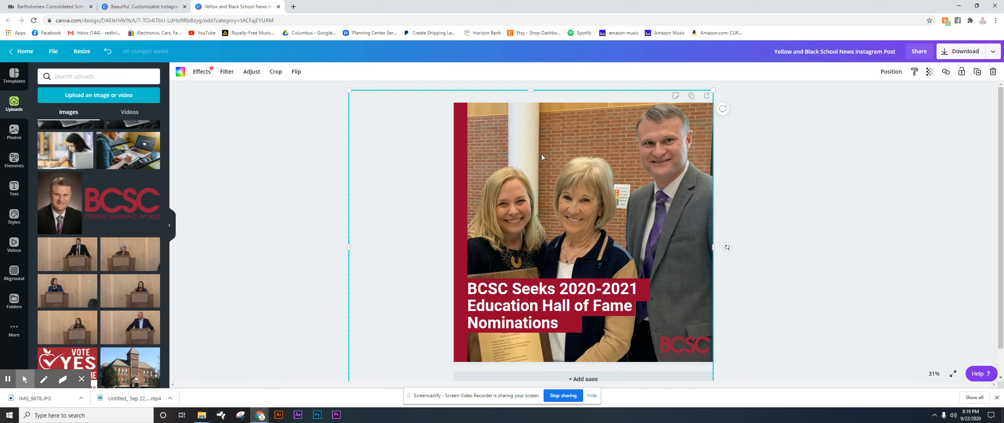
click(929, 73)
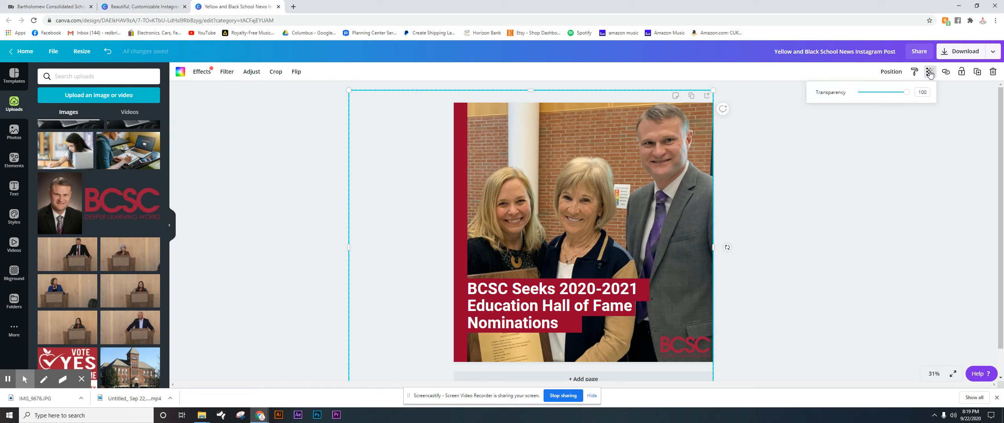
mouse_move(907, 92)
mouse_down()
mouse_move(887, 96)
mouse_move(897, 99)
mouse_up()
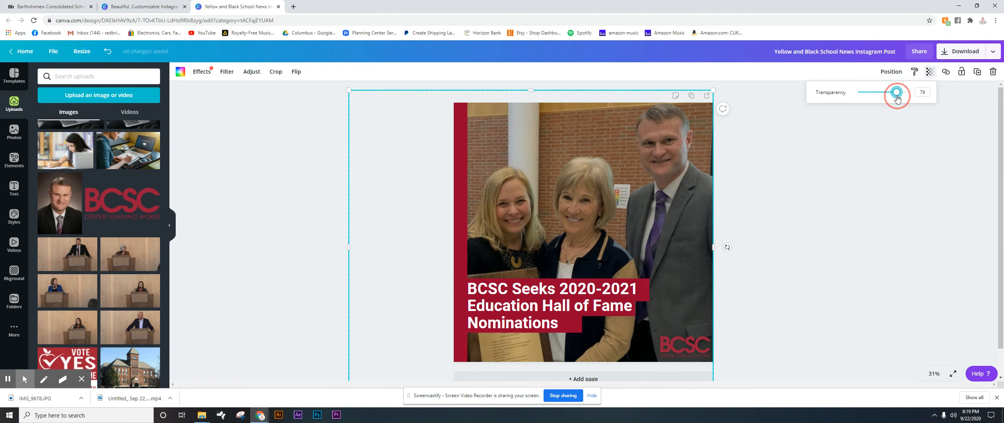
drag(897, 99, 903, 101)
click(864, 198)
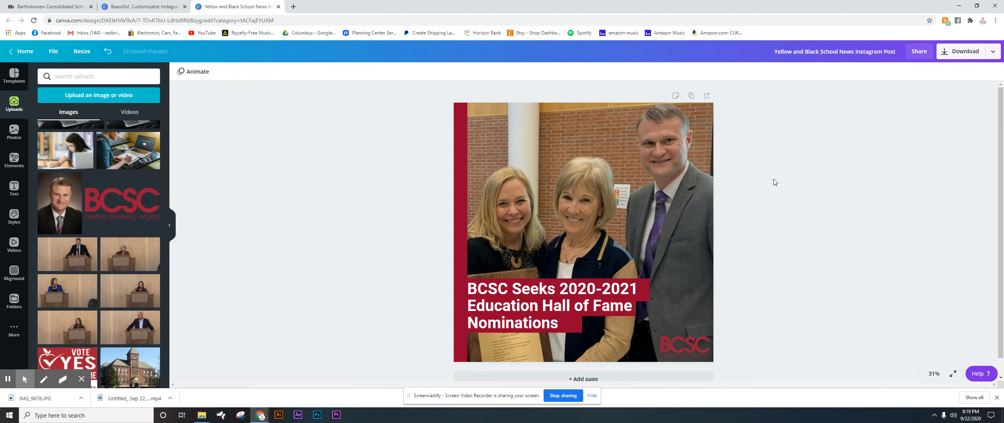
Step: Try the Epic, Festive, Summer, Cali, Solar, Afterglow and The blues filters on the background photo
click(227, 72)
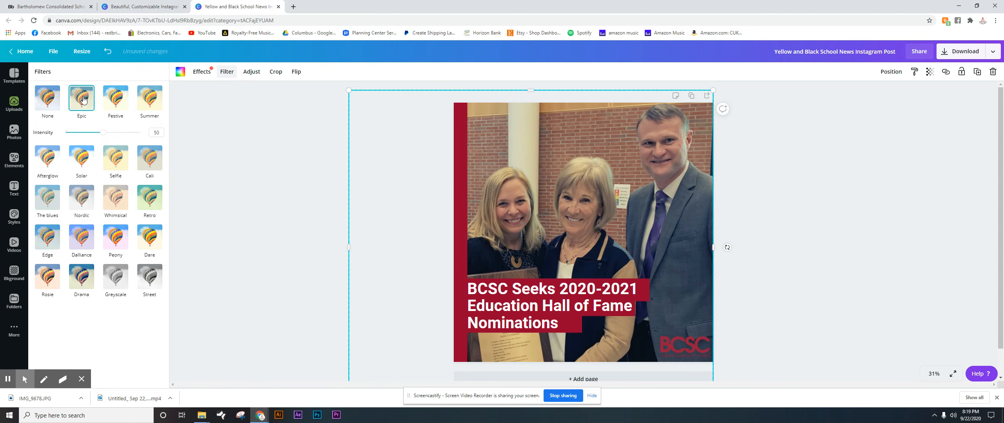
click(123, 106)
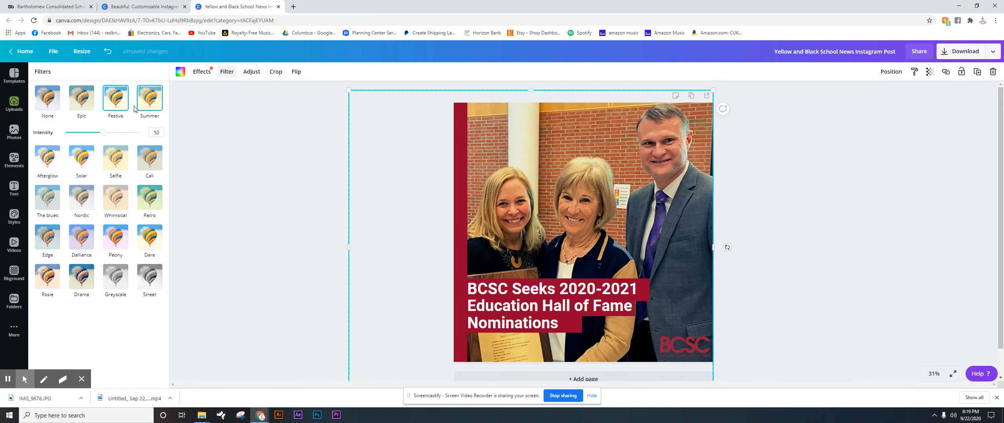
click(149, 104)
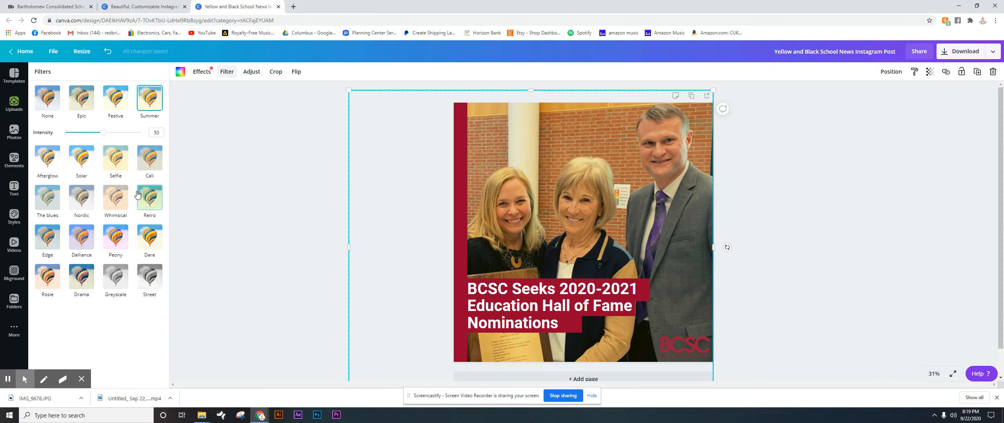
click(155, 164)
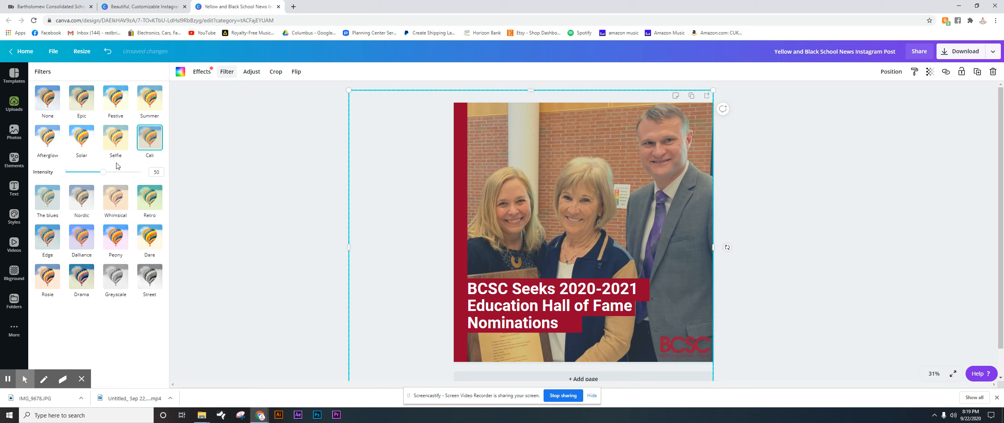
click(82, 138)
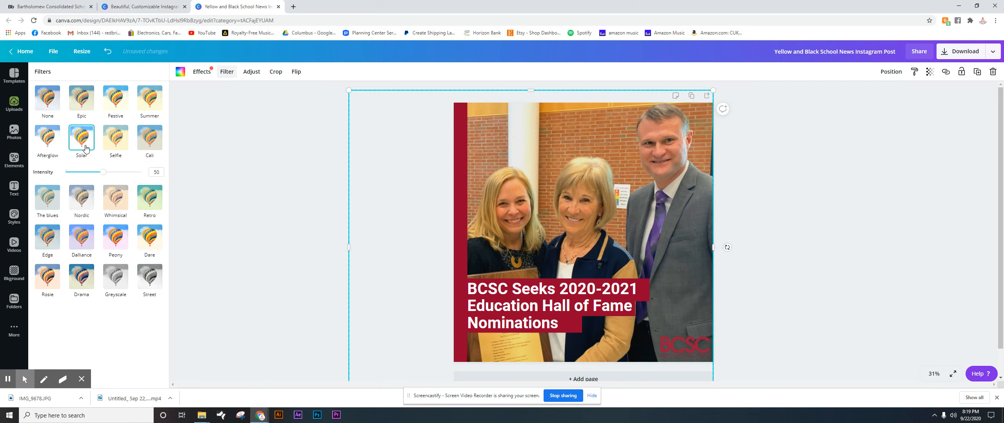
click(55, 146)
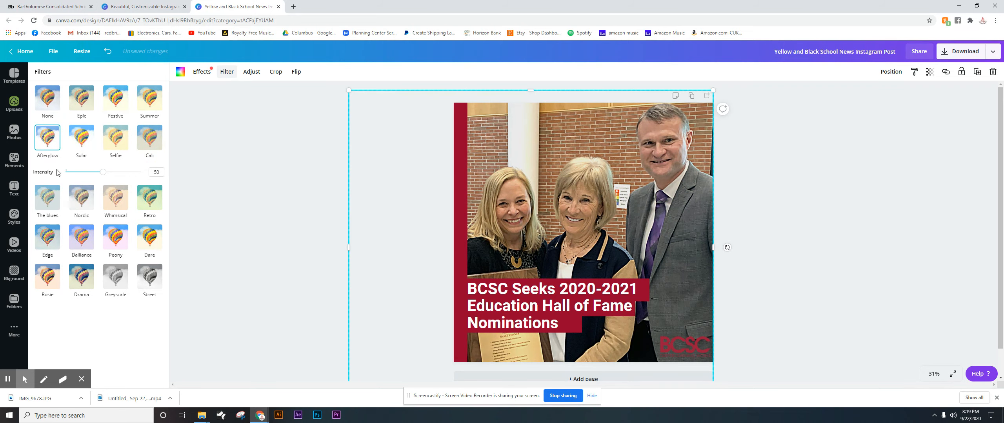
click(47, 202)
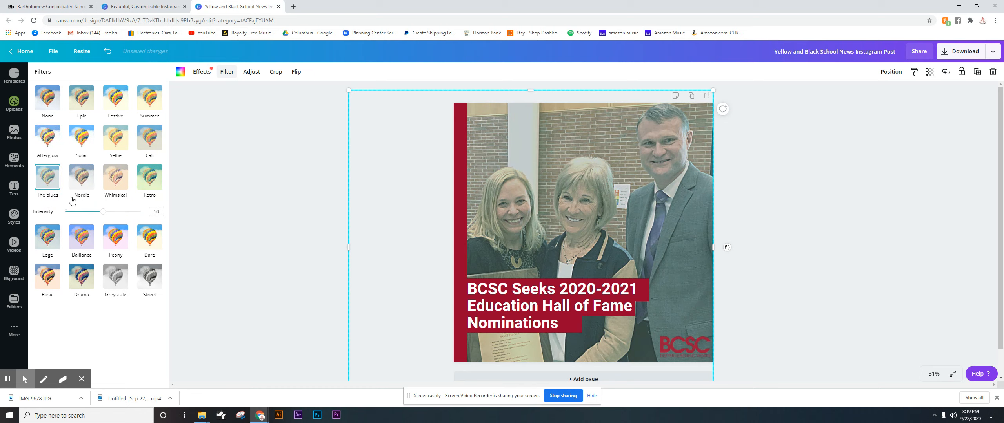
Step: Apply the Summer filter to the background photo at roughly half of its default intensity
click(150, 99)
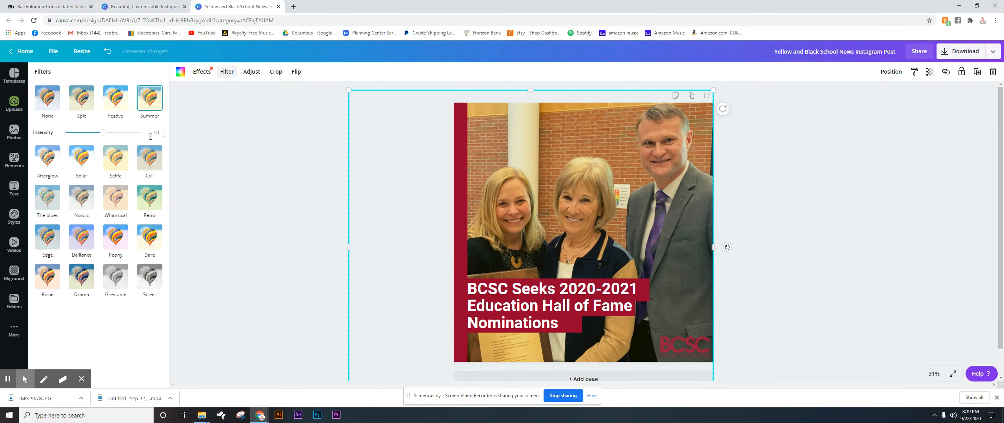
drag(103, 135, 83, 135)
click(278, 166)
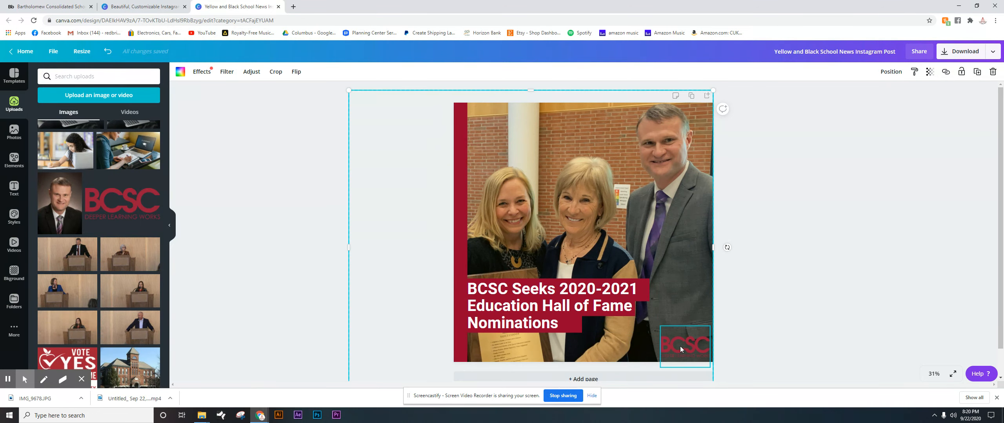
click(847, 226)
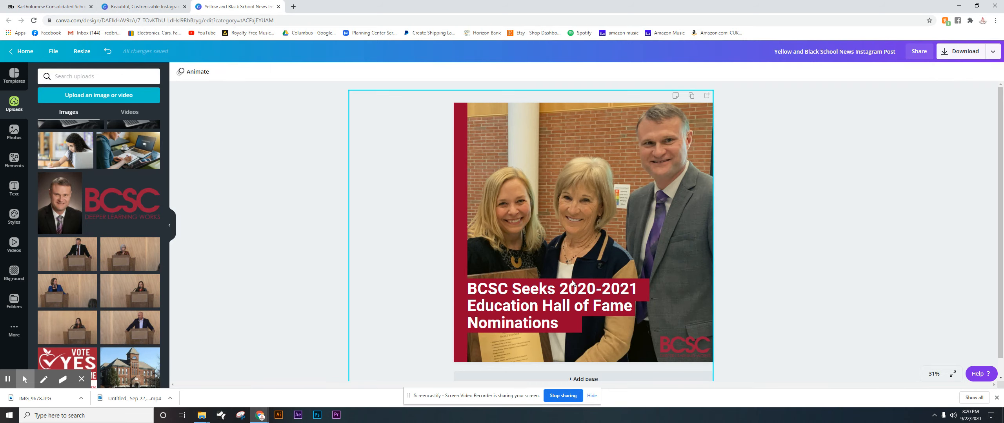
Step: Rename the design as "BCSC Hall of Fame instagram graphic" and look at its sharing options
click(853, 51)
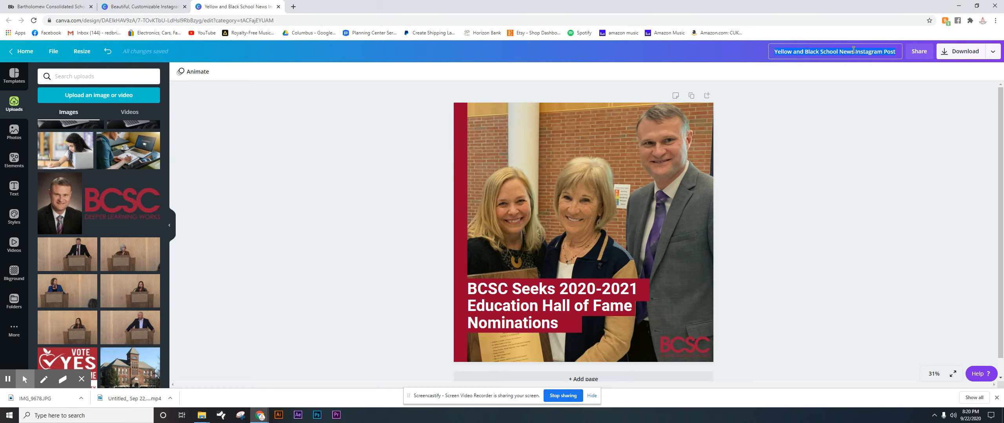
key(BackSpace)
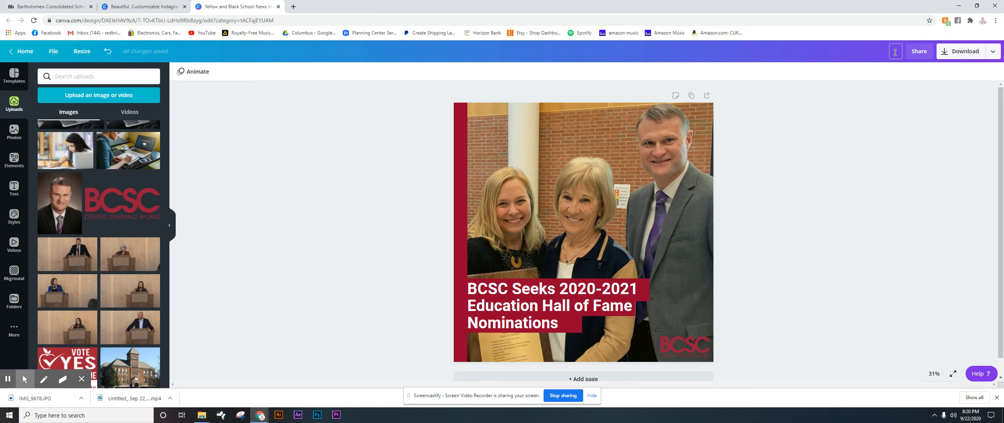
text(BCSC Hall of Fame)
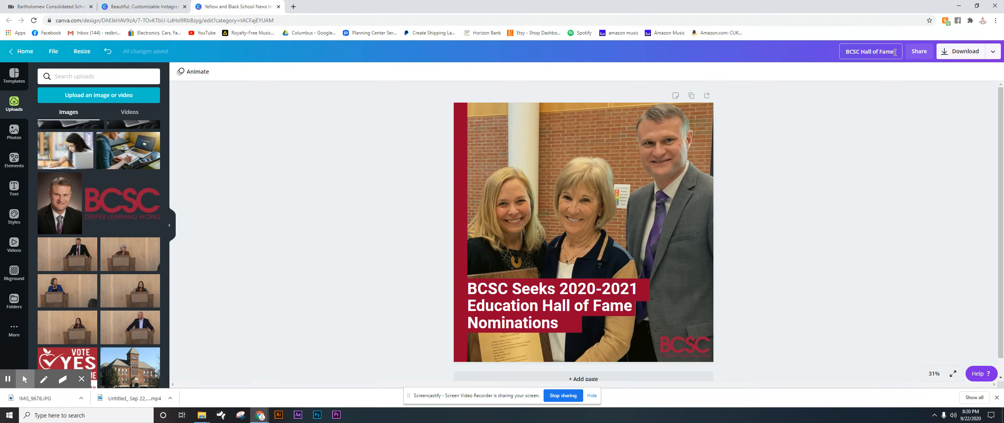
text( instagram graphic)
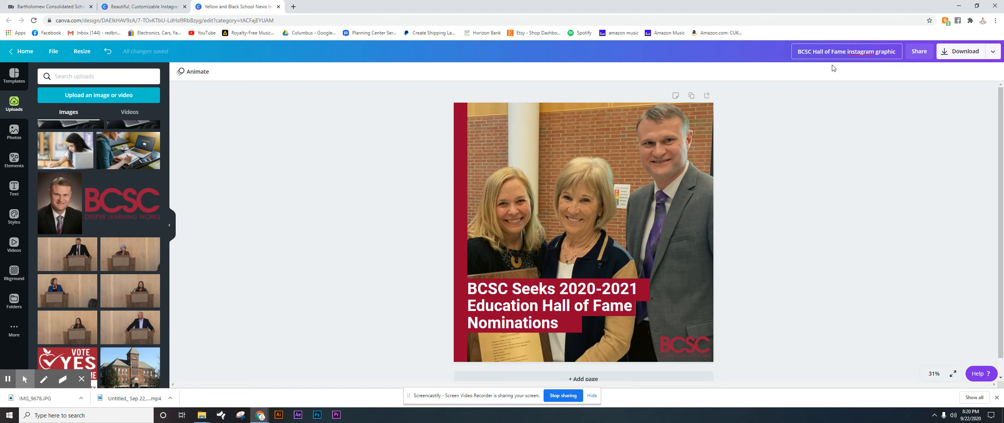
click(919, 54)
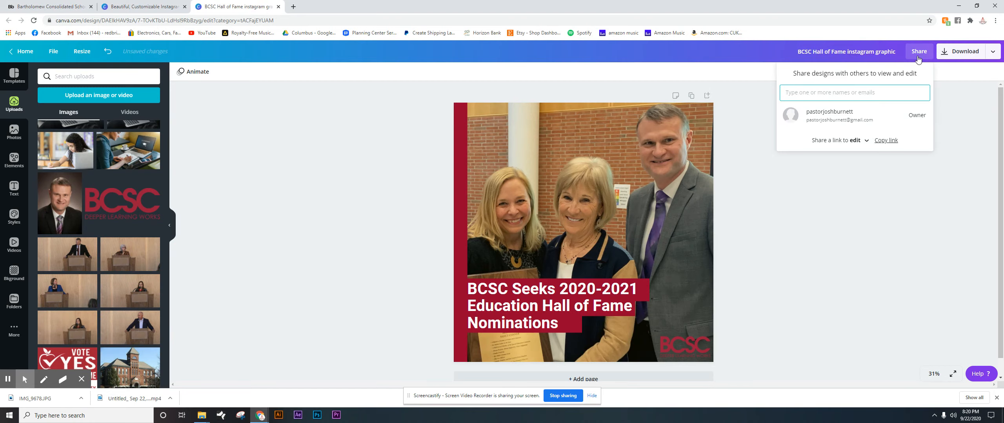
click(961, 112)
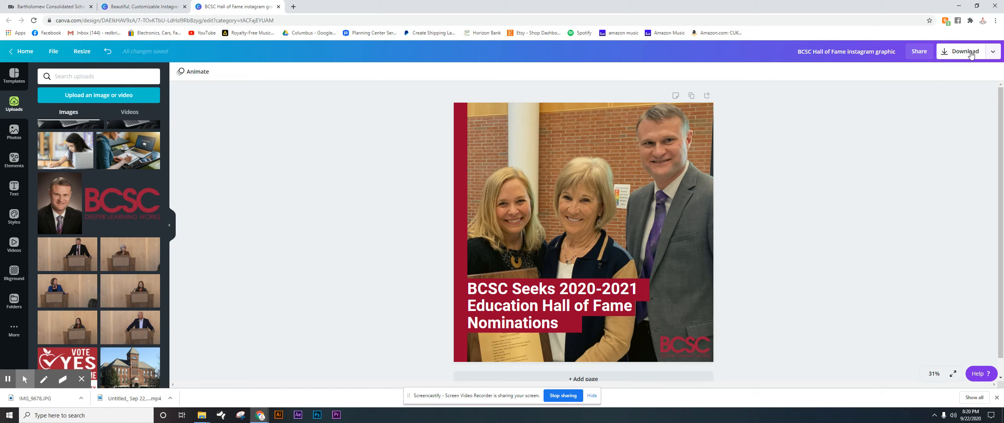
Step: Download the design as a PNG file at size 1, without transparent background or compression
click(994, 52)
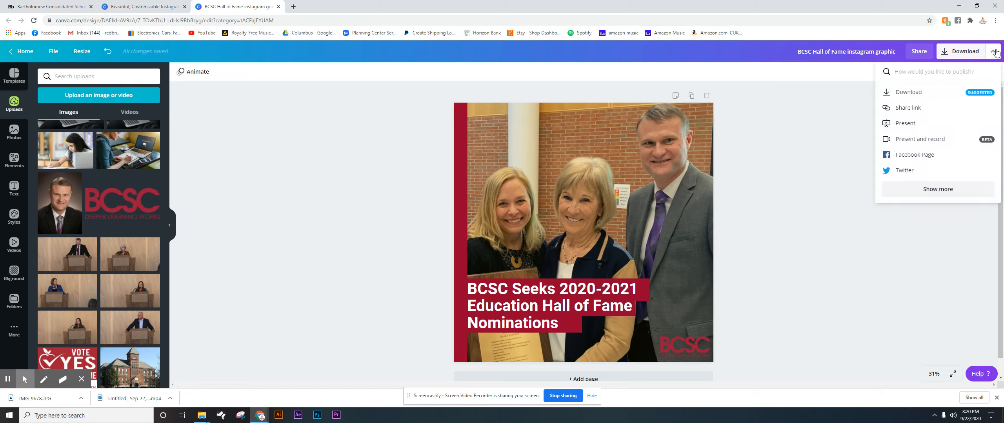
click(912, 94)
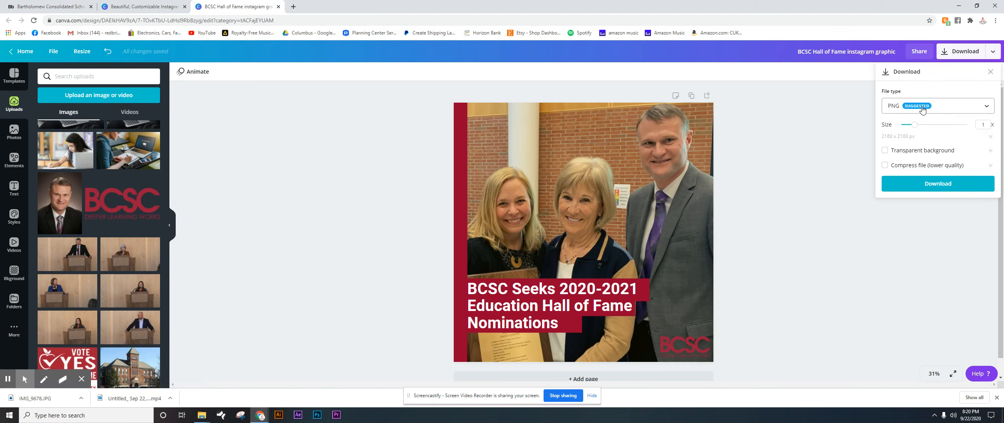
click(934, 184)
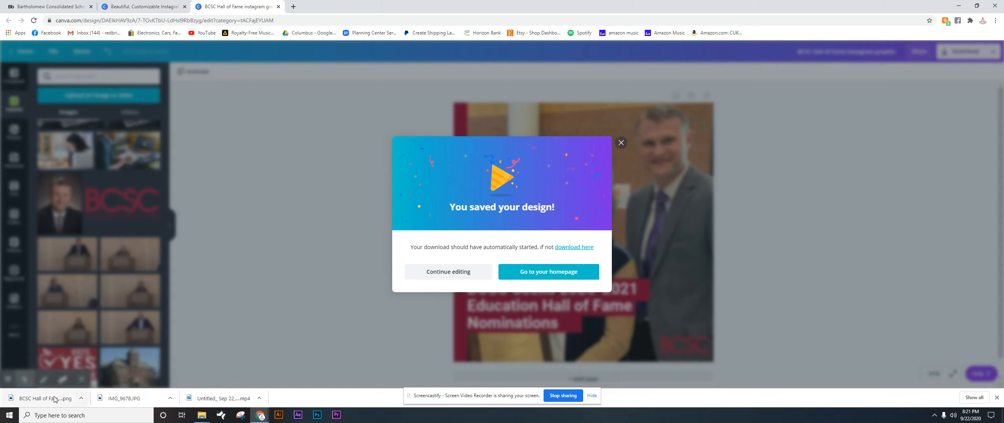
Step: Open the downloaded Hall of Fame PNG to check it, then close the viewer and return to the design
click(41, 400)
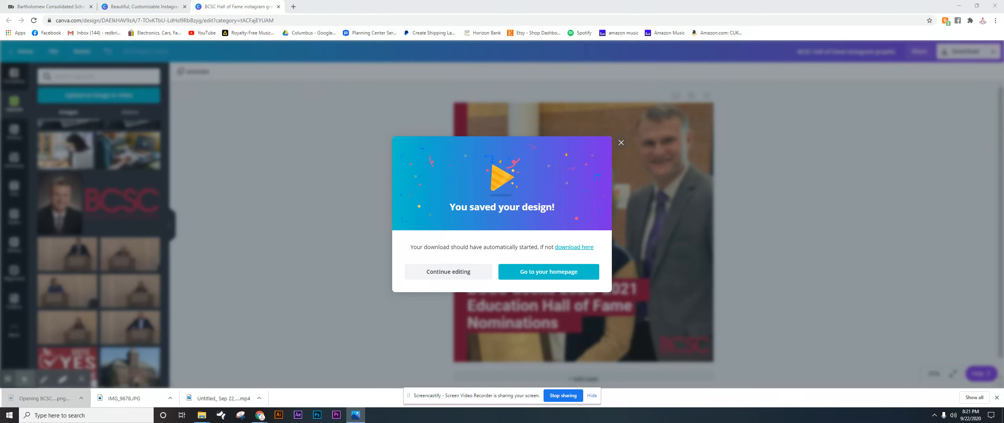
drag(407, 3, 794, 11)
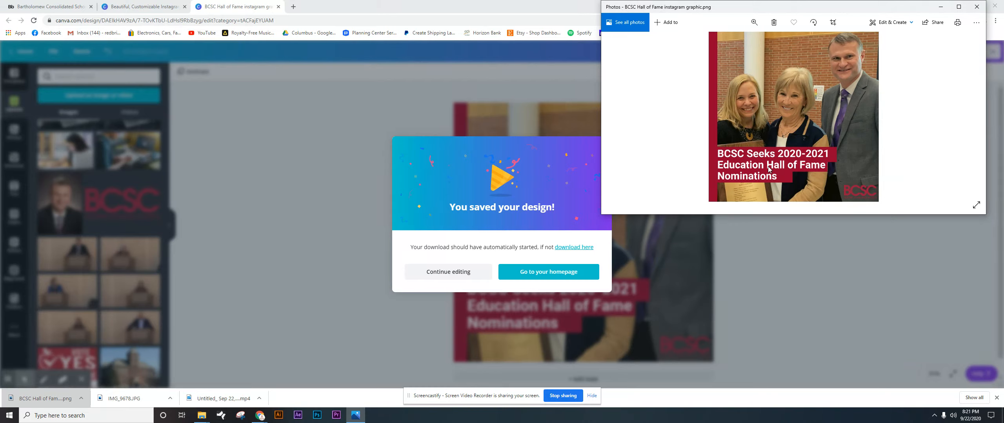
click(977, 6)
click(622, 143)
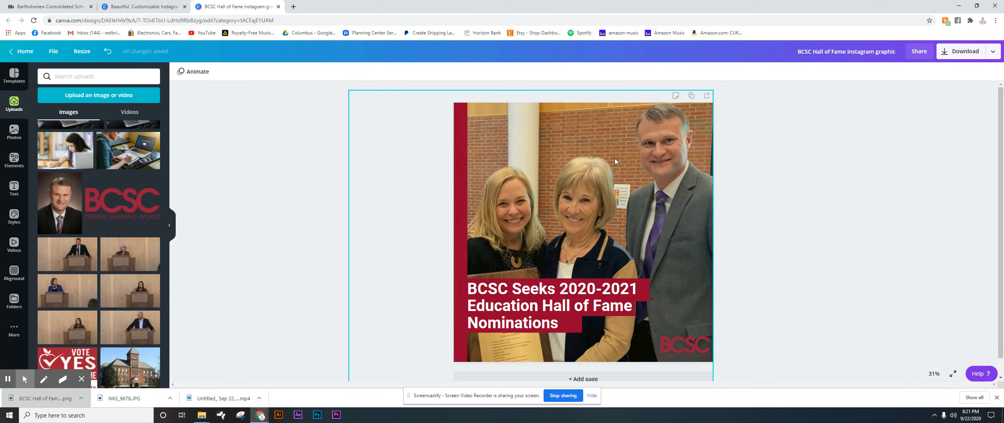
Step: Create a copy of the design resized to 450 x 375 px
click(81, 54)
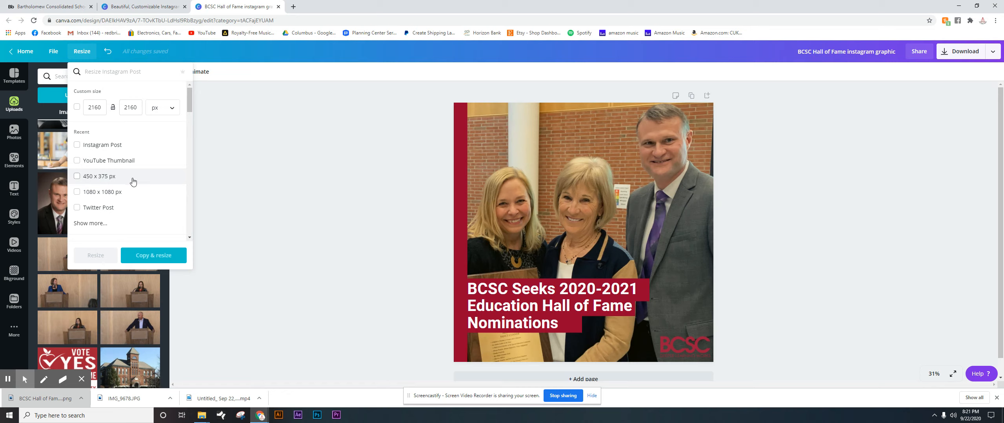
click(84, 179)
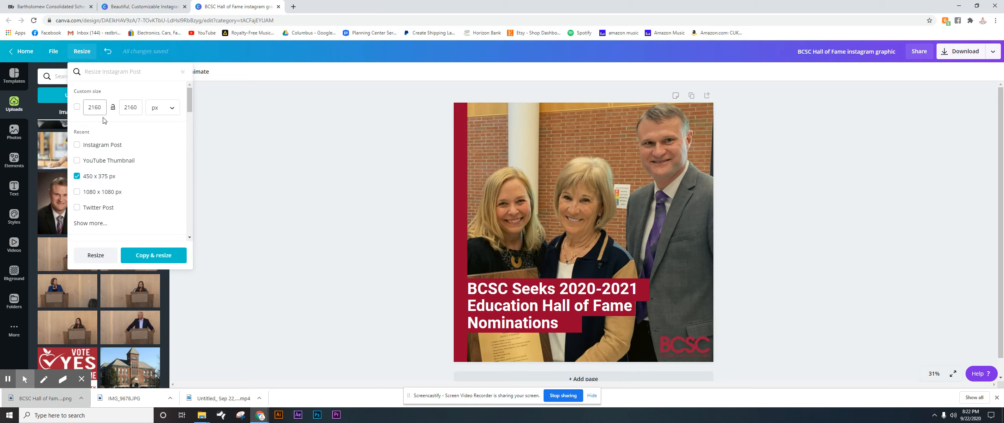
click(148, 257)
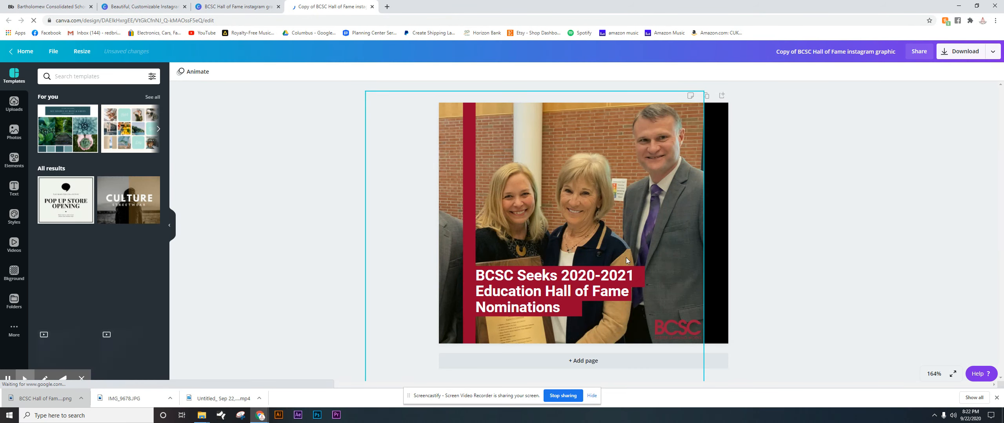
Step: Enlarge and reposition the background photo to fill the resized page, and move the vertical red bar to the page's left edge
drag(590, 235, 615, 237)
drag(728, 94, 778, 73)
drag(636, 202, 588, 213)
drag(724, 93, 802, 67)
drag(611, 219, 559, 218)
drag(468, 276, 446, 278)
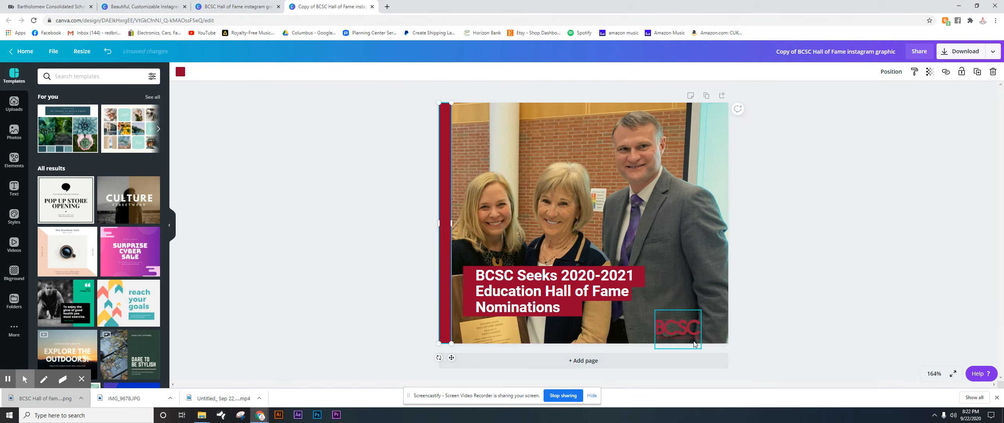
Step: Move the red headline blocks flush against the vertical red bar and bring the headline text back over them
drag(565, 285, 566, 286)
click(465, 281)
drag(466, 281, 470, 284)
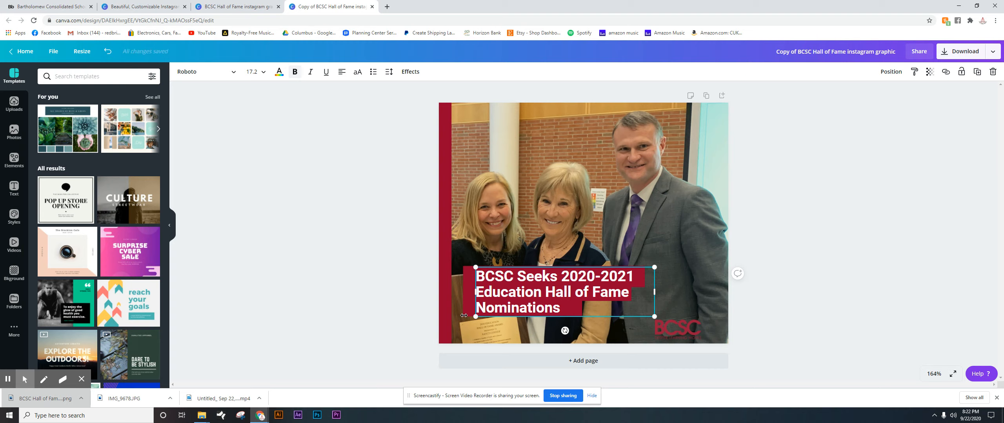
drag(510, 292, 554, 293)
click(474, 292)
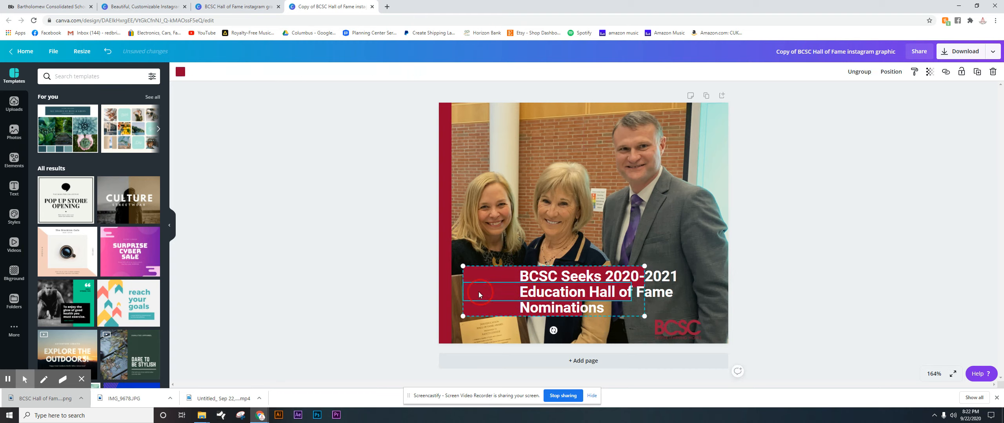
drag(474, 291, 468, 292)
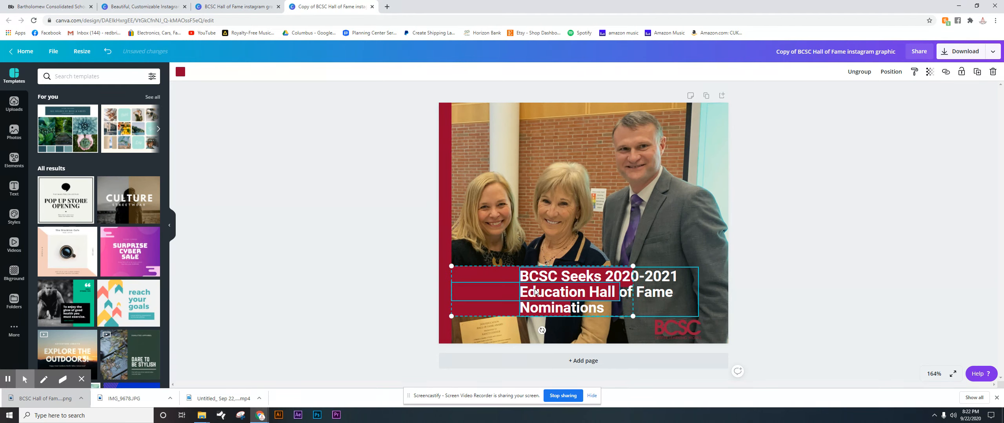
drag(542, 277, 478, 275)
Step: Shift the headline text and its red blocks slightly further left so the text starts at the vertical bar's edge
click(566, 326)
click(564, 315)
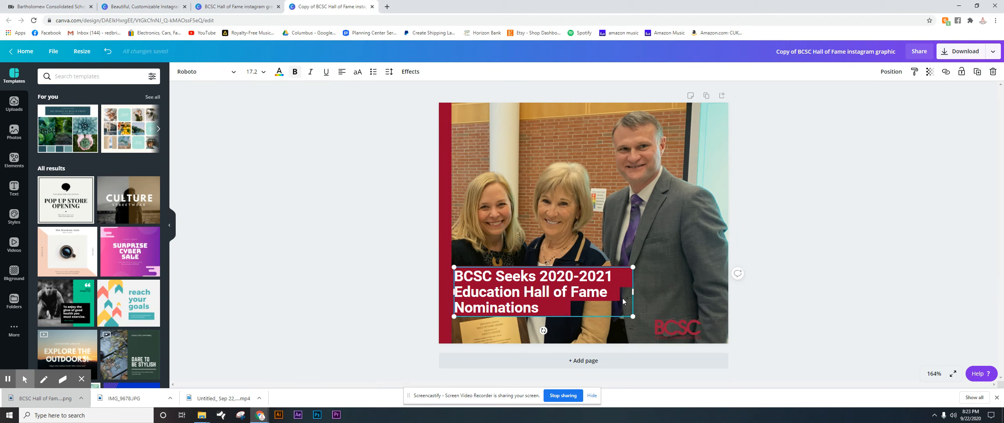
drag(489, 288, 458, 287)
click(469, 283)
drag(529, 304, 493, 284)
click(328, 277)
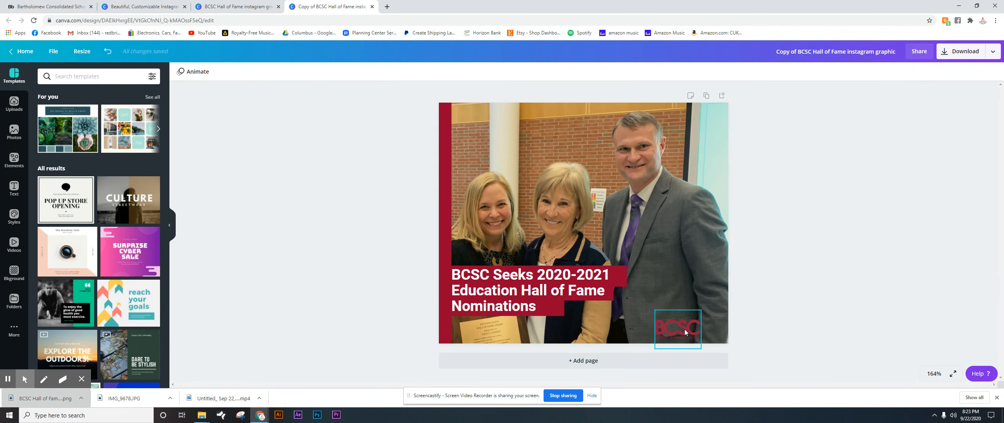
Step: Move the BCSC logo horizontally into the page's lower-right corner, keeping it a separate element above the background photo
drag(683, 333, 606, 319)
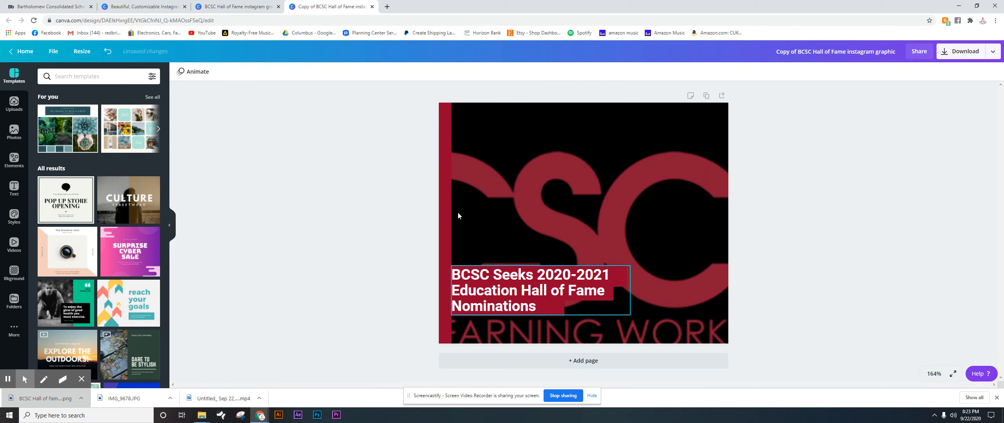
click(108, 53)
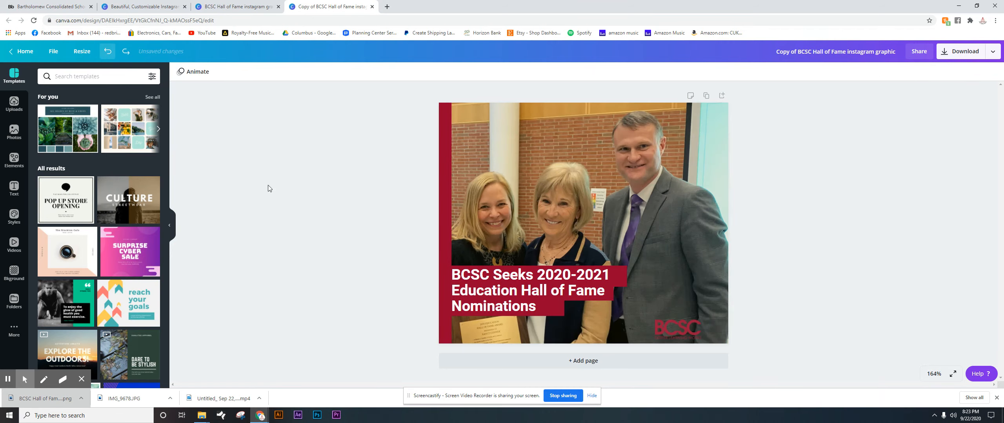
click(671, 333)
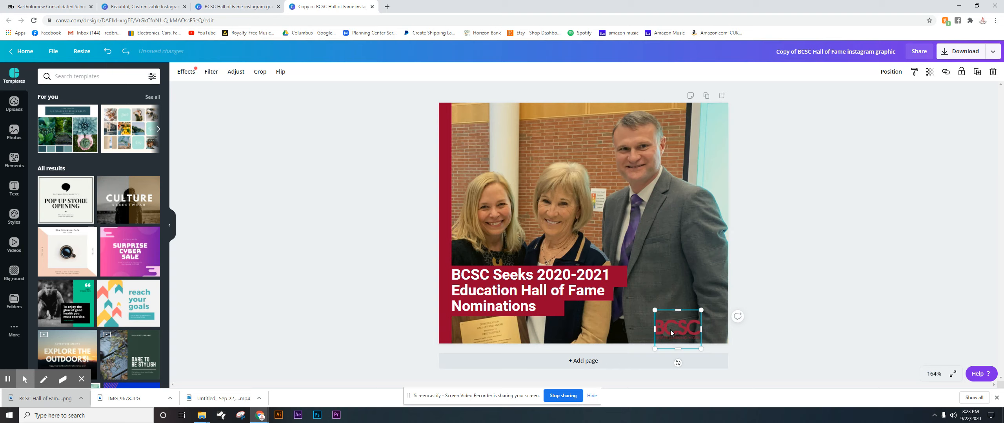
key(Right)
key(Right)
key(Right)
key(Right)
key(Right)
key(Right)
key(Right)
key(Right)
key(Right)
key(Right)
key(Right)
key(Right)
key(Right)
key(Right)
key(Right)
key(Right)
key(Right)
key(Right)
key(Right)
key(Right)
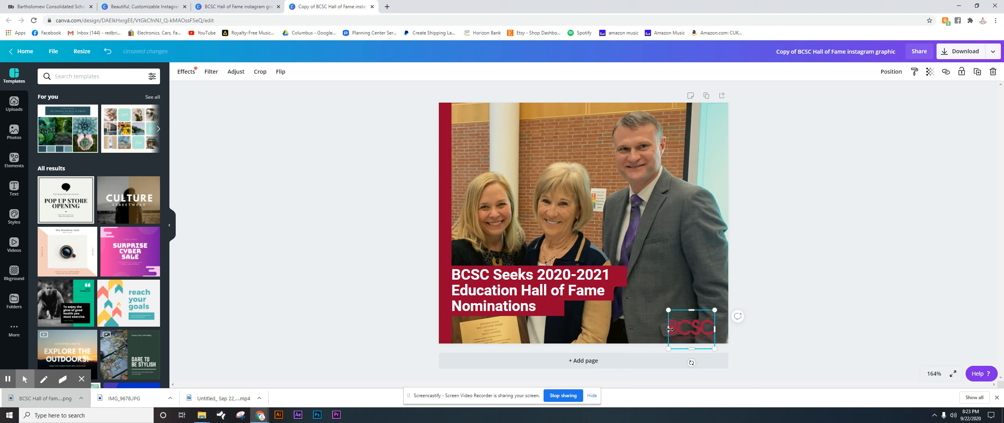
key(Right)
key(Right)
key(Right)
key(Right)
key(Right)
key(Right)
key(Right)
key(Right)
key(Right)
key(Right)
key(Right)
key(Right)
key(Right)
key(Right)
key(Right)
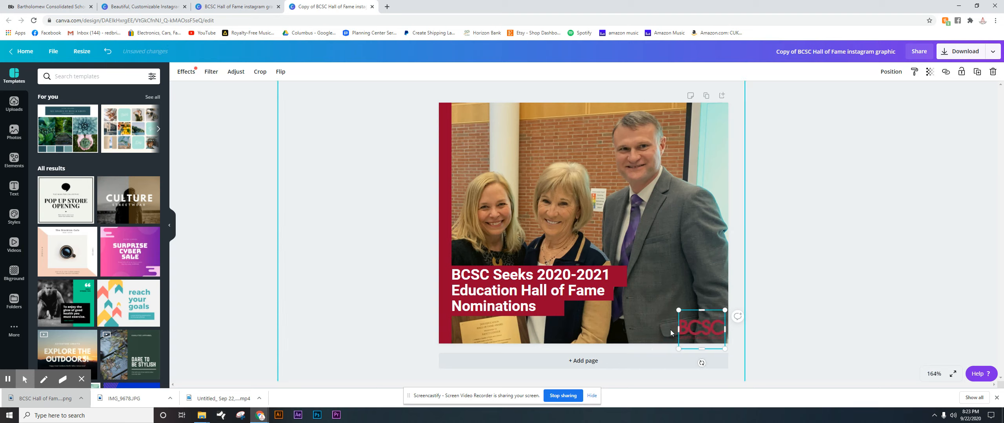
click(858, 184)
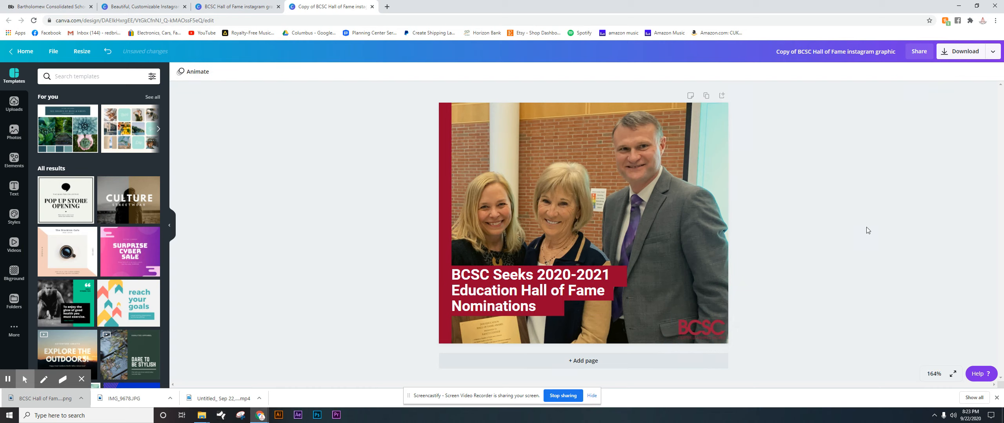
Step: Reposition the background photo so the man in the blue tie and the two women beside him fill the page
click(607, 202)
drag(608, 202, 631, 203)
click(826, 223)
click(654, 208)
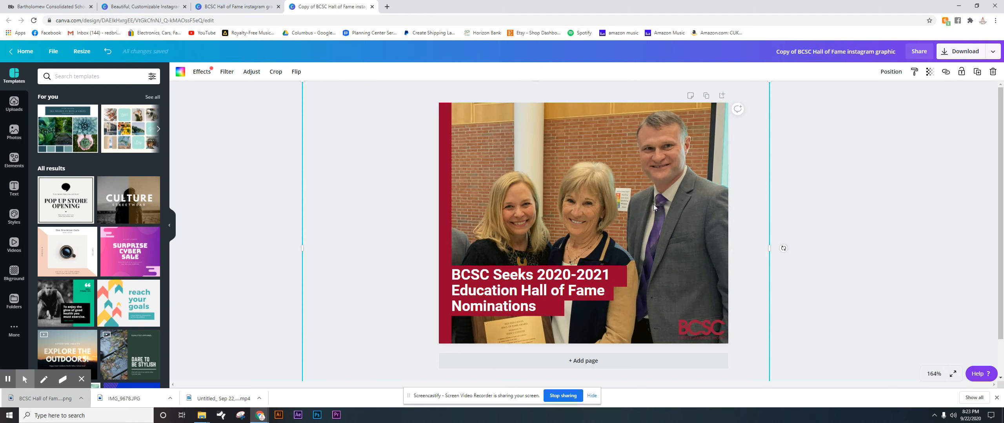
double_click(654, 208)
drag(551, 235, 524, 244)
click(847, 223)
drag(648, 201, 751, 175)
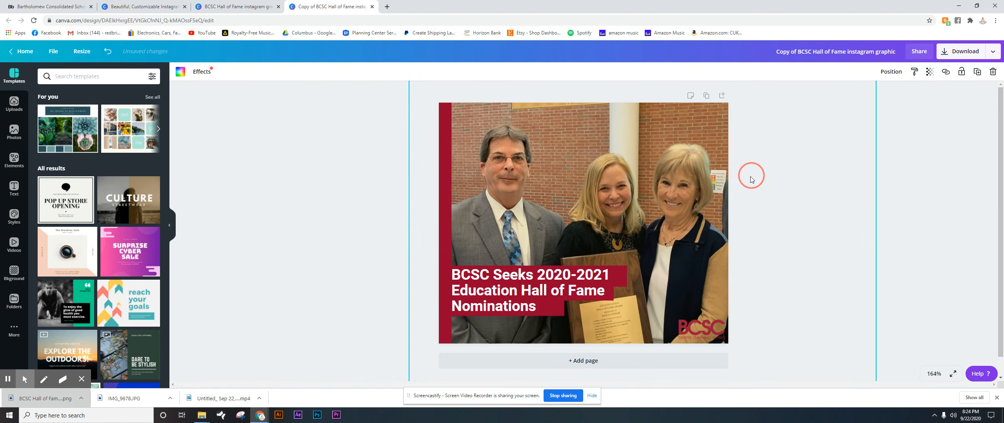
click(810, 175)
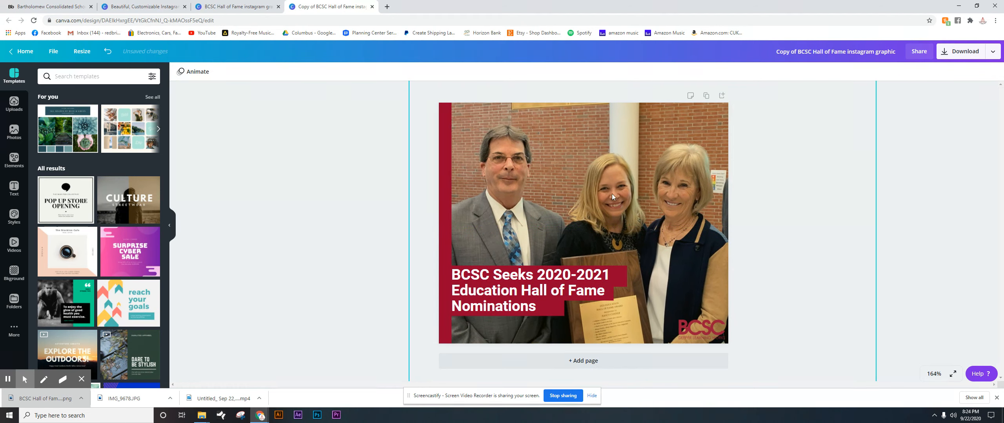
drag(592, 215, 600, 212)
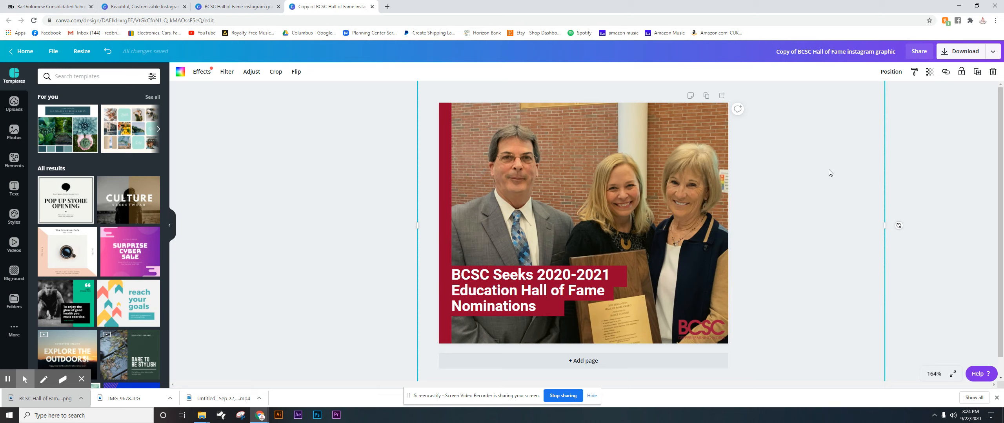
Step: Rename the design as "BCSC Hall of Fame website graphic"
click(869, 51)
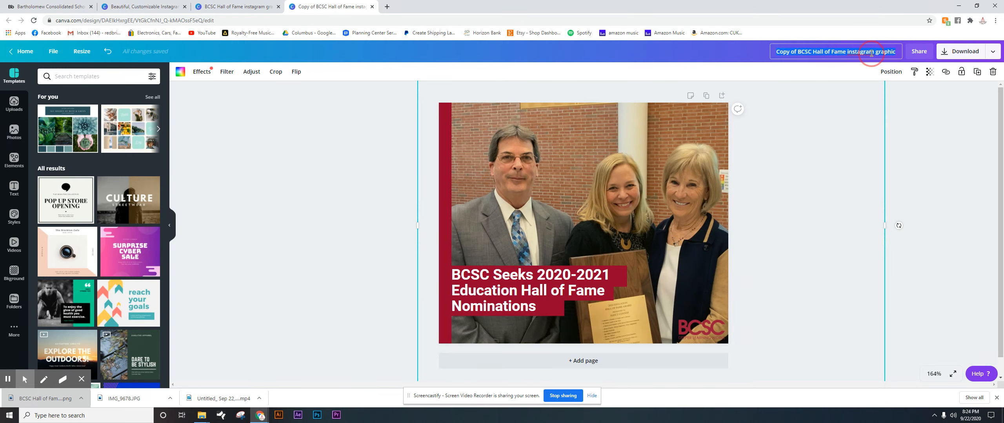
drag(877, 53, 848, 54)
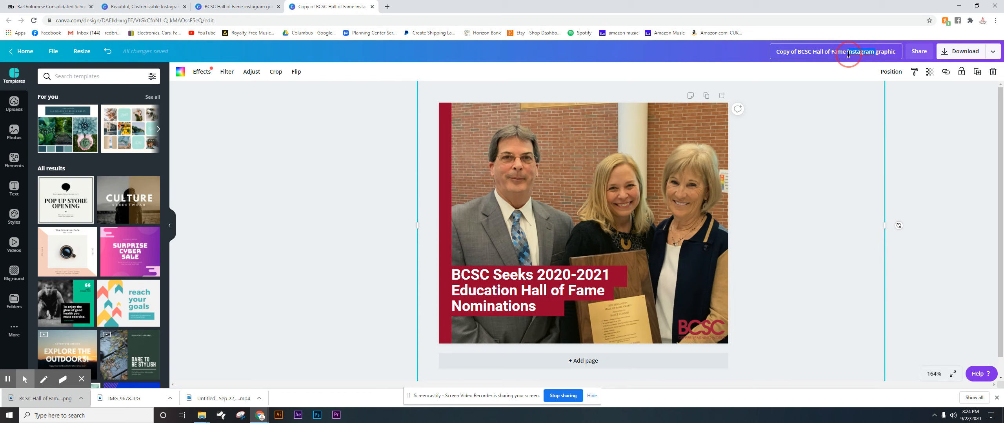
key(BackSpace)
text(website)
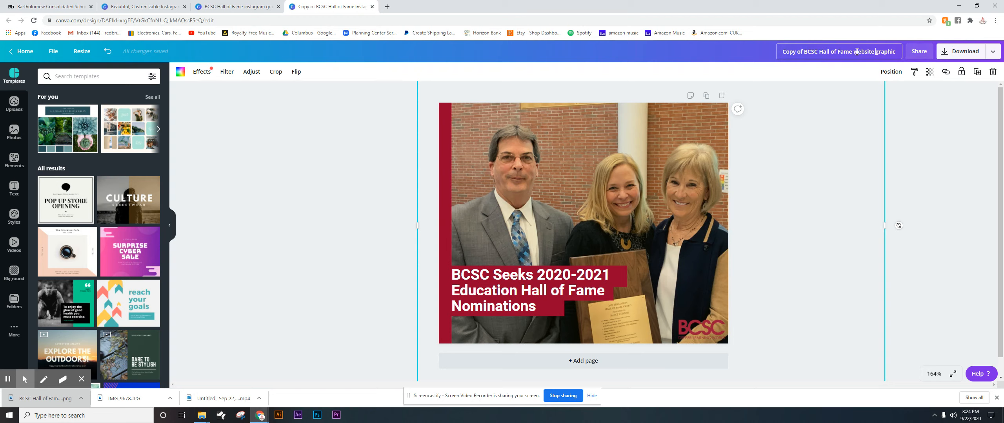
drag(803, 48, 766, 54)
key(BackSpace)
key(BackSpace)
click(875, 51)
Step: Download the design as a PNG at size 1 without transparent background or compression, and return to editing
click(967, 52)
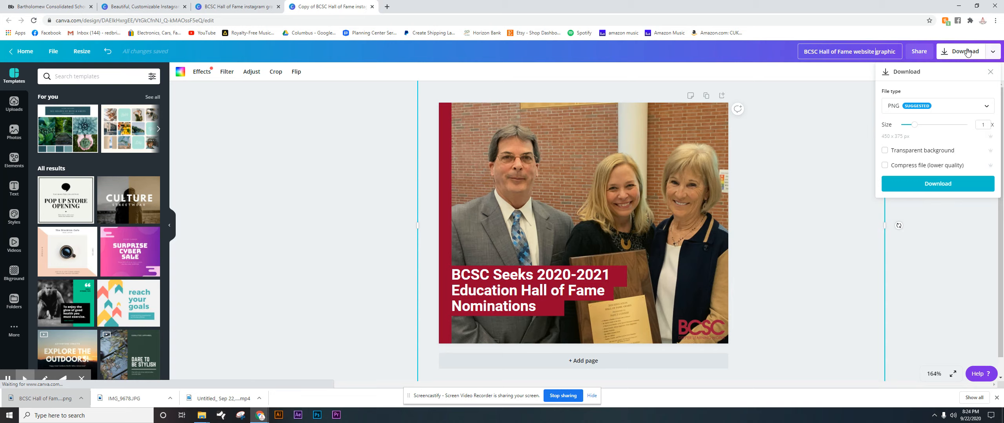
click(940, 184)
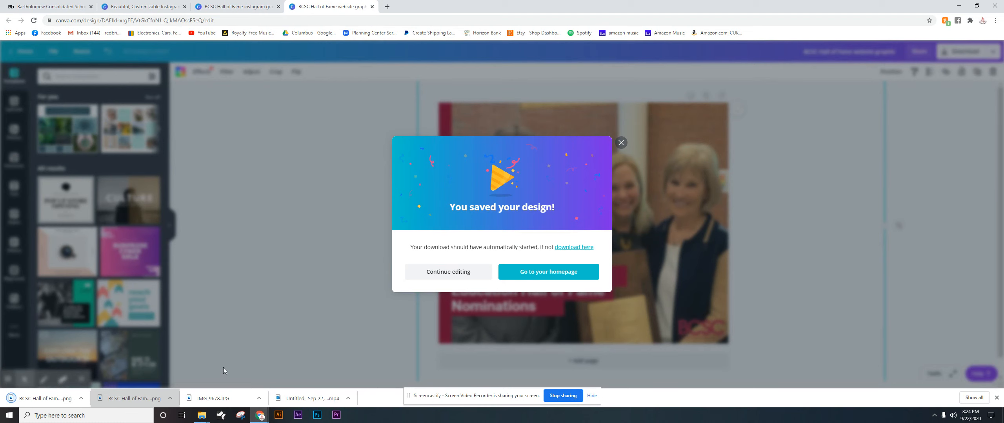
click(621, 143)
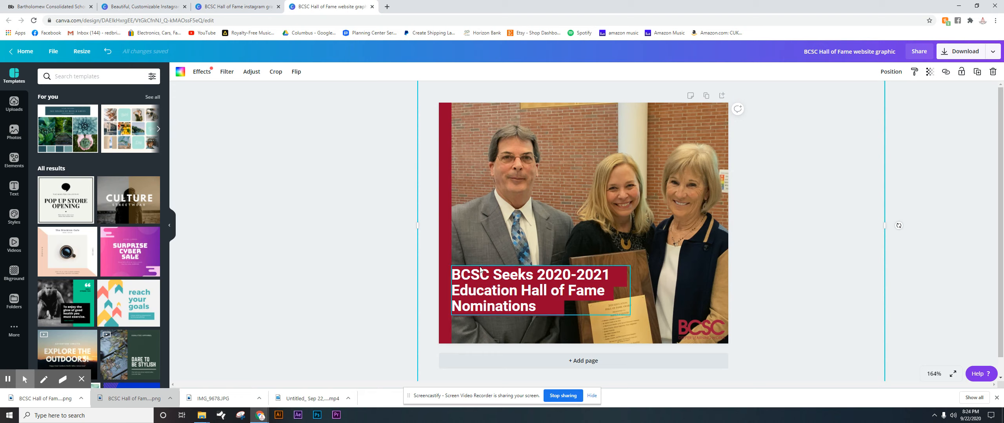
Step: Create a copy of the website graphic resized to the YouTube Thumbnail format
click(80, 54)
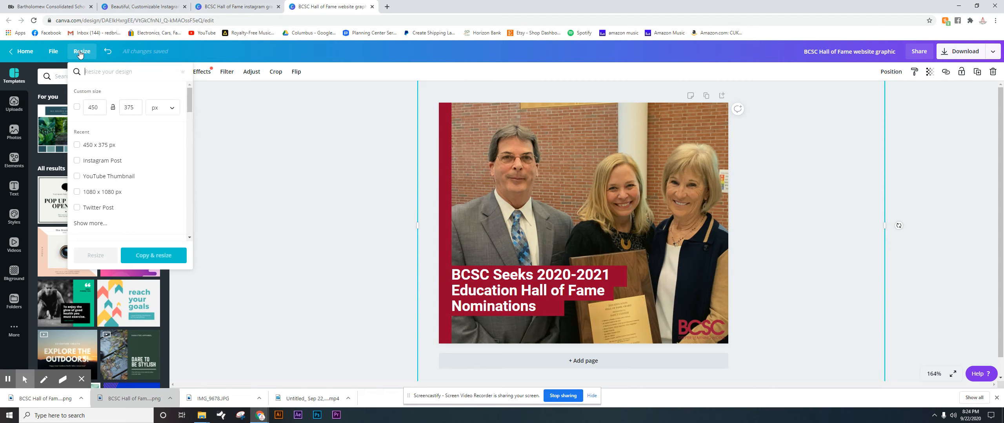
click(76, 178)
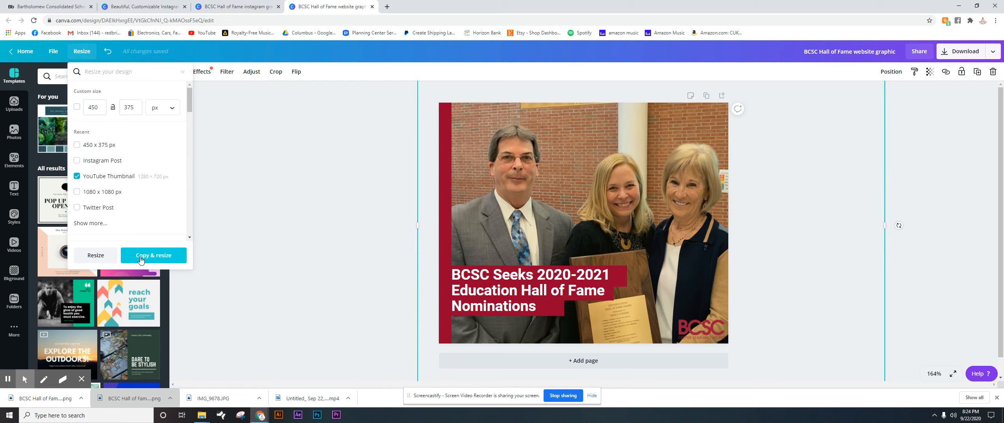
click(140, 256)
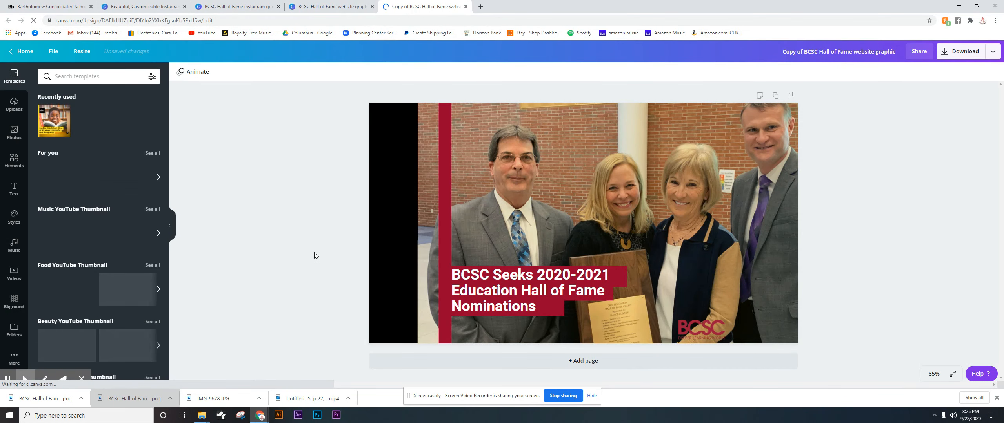
Step: Shift the background photo left to fill the wider page, and move the vertical bar and headline with its blocks to the page's left edge
drag(534, 209, 374, 224)
drag(459, 301, 384, 293)
drag(486, 287, 416, 282)
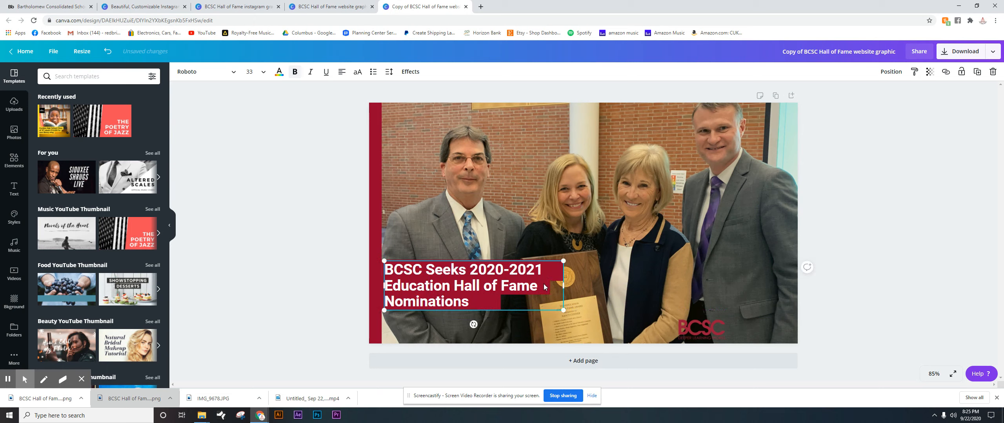
Step: Realign the headline and its red blocks against the vertical bar, and shift the background photo slightly down
drag(545, 285, 551, 283)
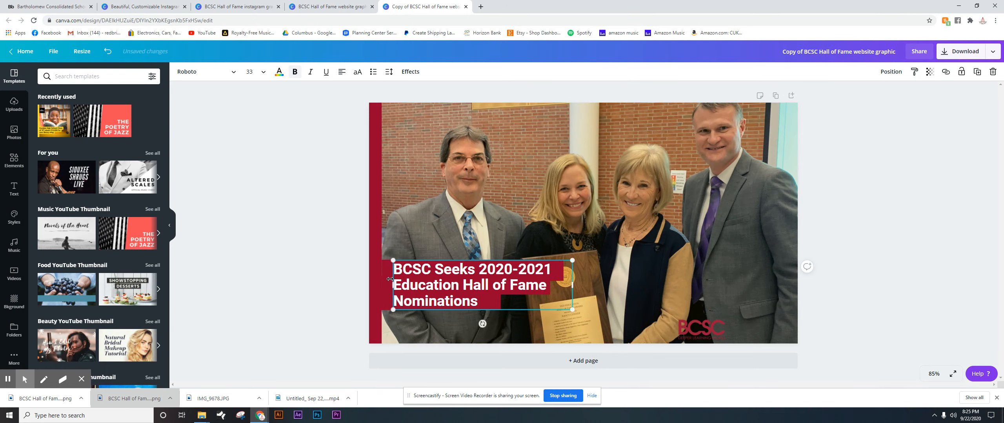
drag(413, 279, 421, 279)
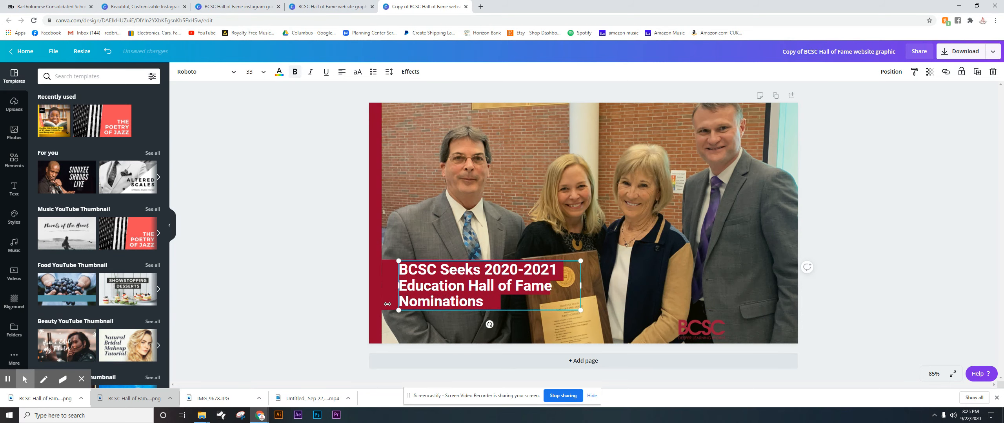
click(383, 303)
drag(432, 297, 418, 291)
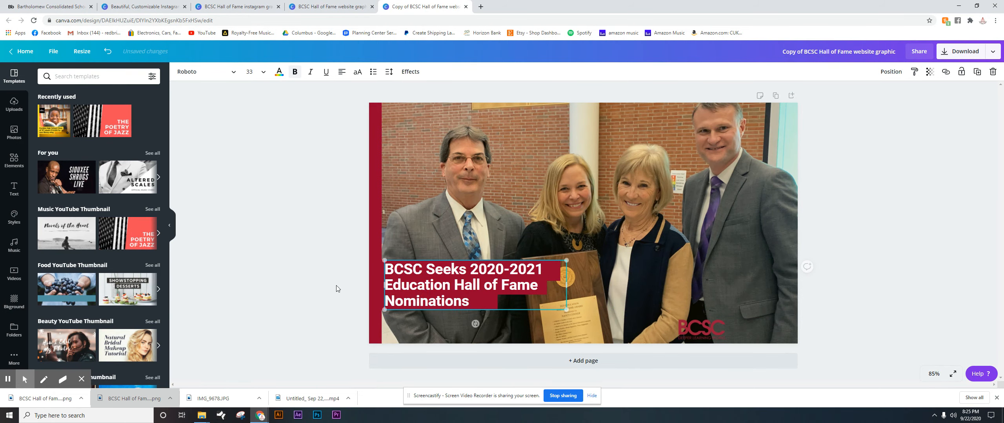
click(303, 270)
drag(638, 220, 634, 227)
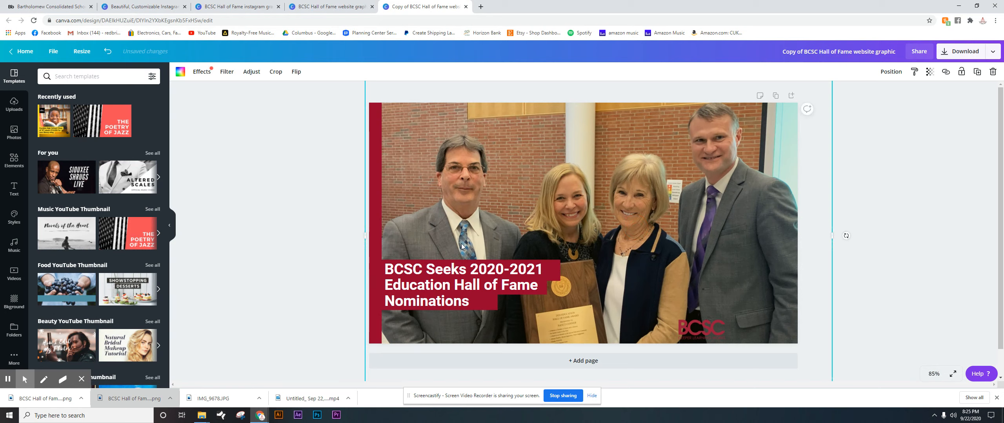
Step: Move the BCSC logo horizontally to the right into the photo's lower-right corner, keeping its height, and deselect it
click(708, 327)
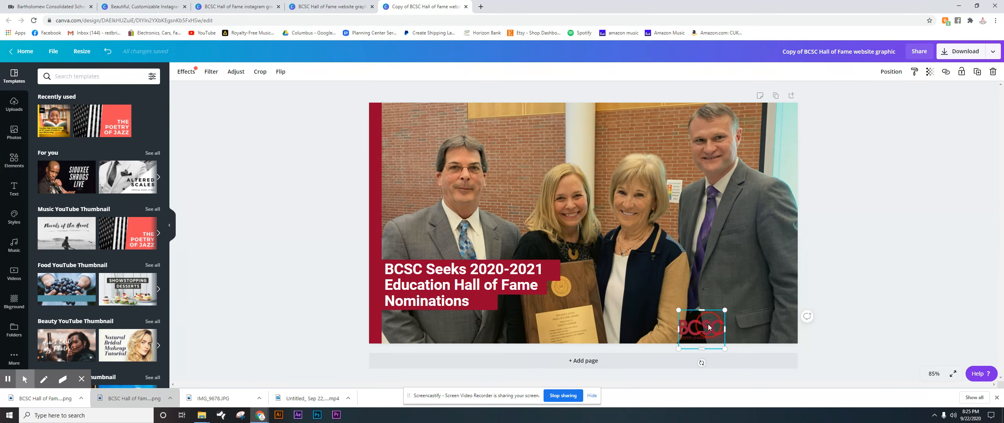
key(Right)
key(Right)
key(Right)
key(Right)
key(Right)
key(Right)
key(Right)
key(Right)
key(Right)
key(Right)
key(Right)
key(Right)
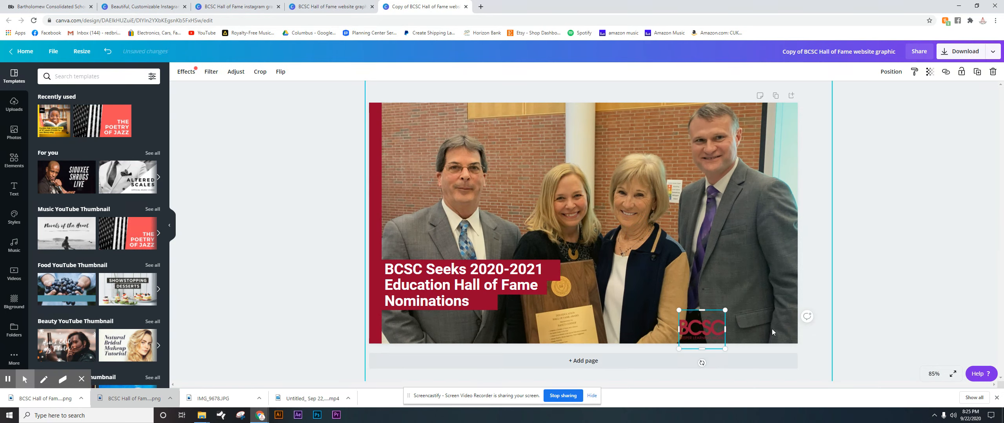
key(Right)
key(Right)
key(Right)
key(Right)
key(Right)
key(Right)
key(Right)
key(Right)
key(Right)
key(Right)
key(Right)
key(Right)
key(Right)
key(Right)
key(Right)
key(Right)
key(Right)
key(Right)
key(Right)
key(Right)
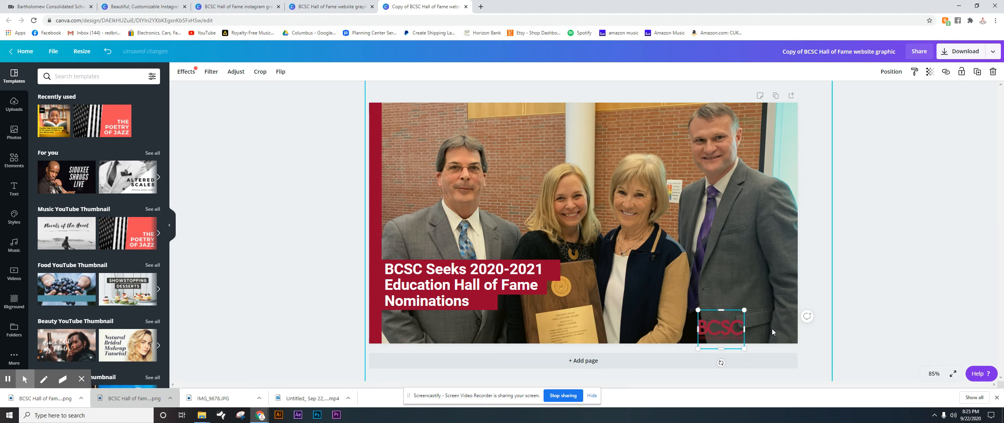
key(Right)
key(Right)
key(Right)
key(Right)
key(Right)
key(Right)
key(Right)
key(Right)
key(Right)
key(Right)
key(Right)
key(Right)
key(Right)
key(Right)
key(Right)
key(Right)
key(Right)
key(Right)
key(Right)
key(Right)
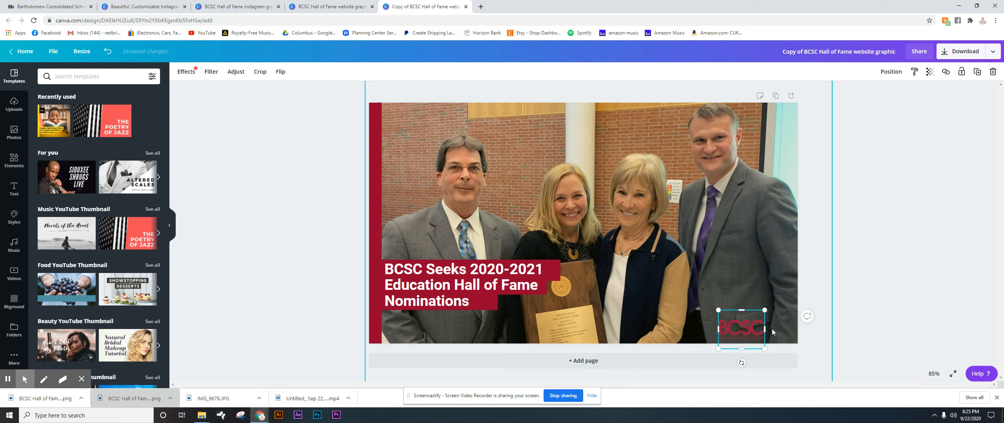
key(Right)
key(Right)
key(Right)
key(Right)
key(Right)
key(Right)
key(Right)
key(Right)
key(Right)
key(Right)
key(Right)
key(Right)
key(Right)
key(Right)
key(Right)
key(Right)
key(Right)
key(Right)
key(Right)
key(Right)
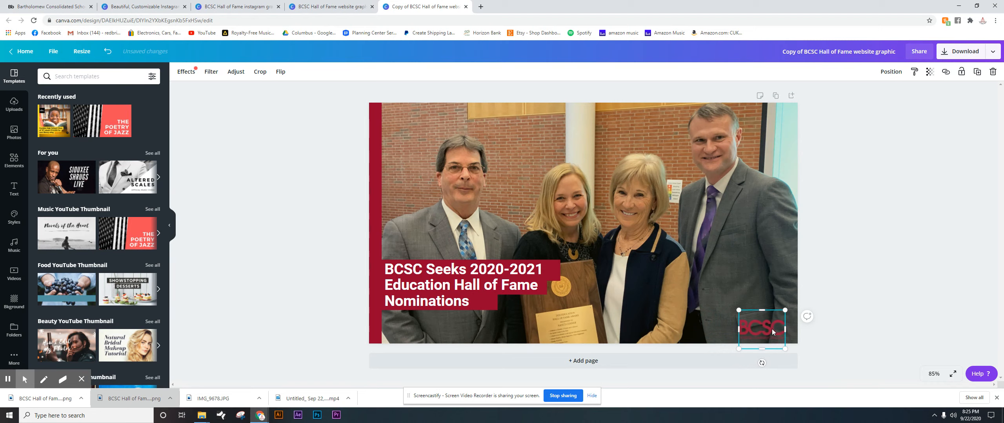
key(Right)
key(Right)
key(Right)
key(Right)
key(Right)
key(Right)
key(Right)
key(Right)
key(Right)
key(Right)
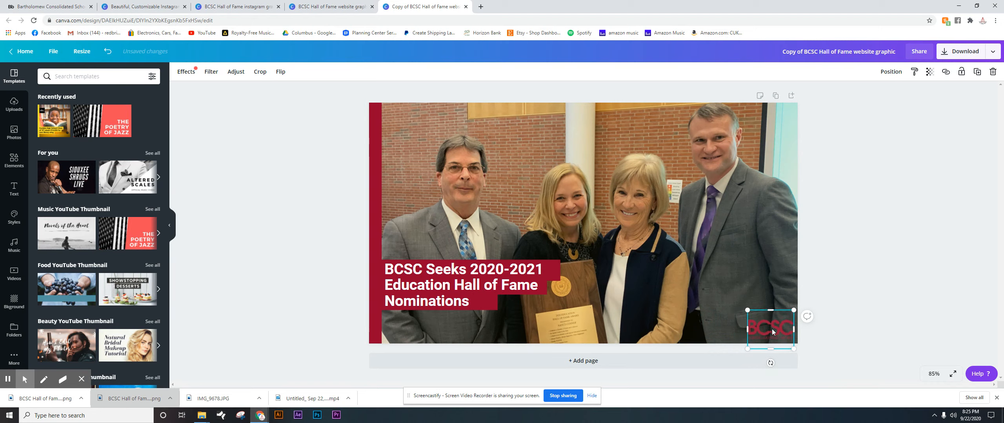
click(885, 164)
Step: Rename the design as "BCSC Hall of Fame smore enewsletter graphic"
click(799, 53)
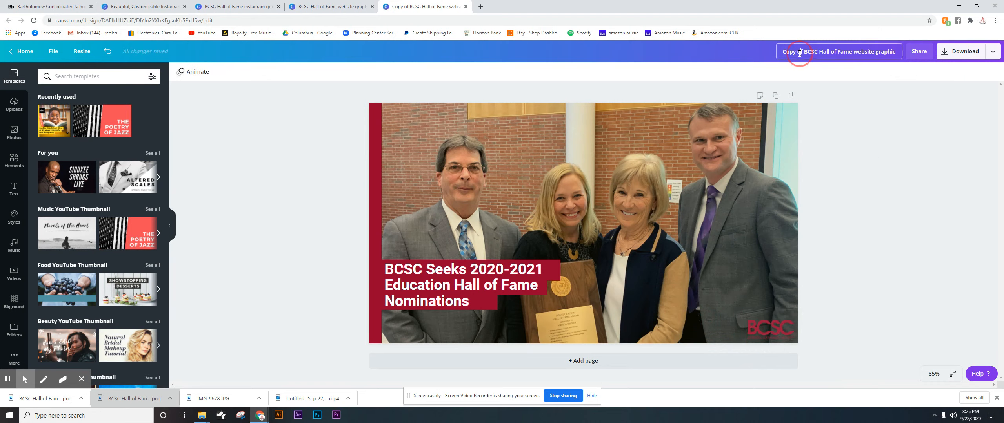
drag(804, 52, 772, 54)
key(BackSpace)
key(BackSpace)
key(BackSpace)
key(BackSpace)
key(BackSpace)
key(BackSpace)
key(BackSpace)
key(BackSpace)
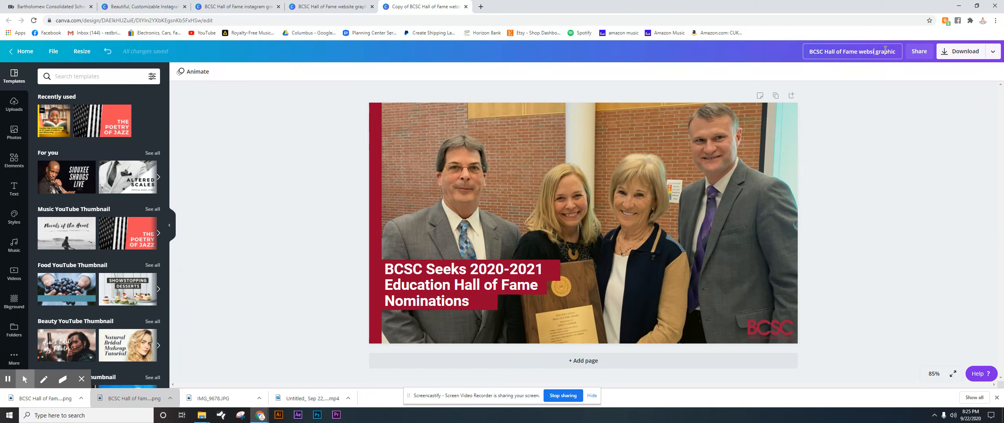
text(ewn)
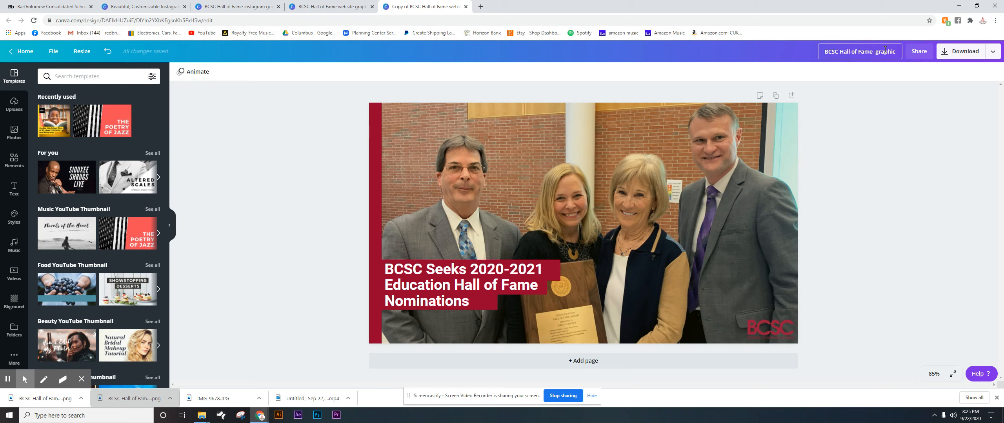
key(BackSpace)
key(BackSpace)
text(\)
key(BackSpace)
text(newsletter )
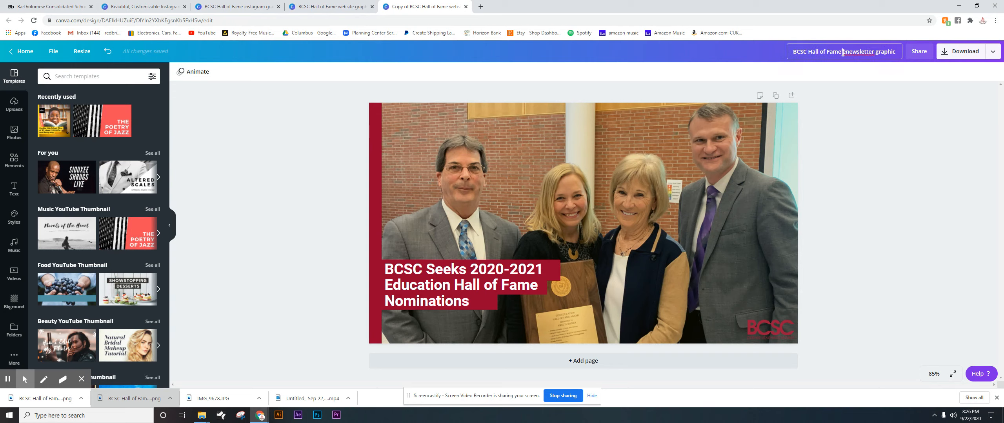
text(smore)
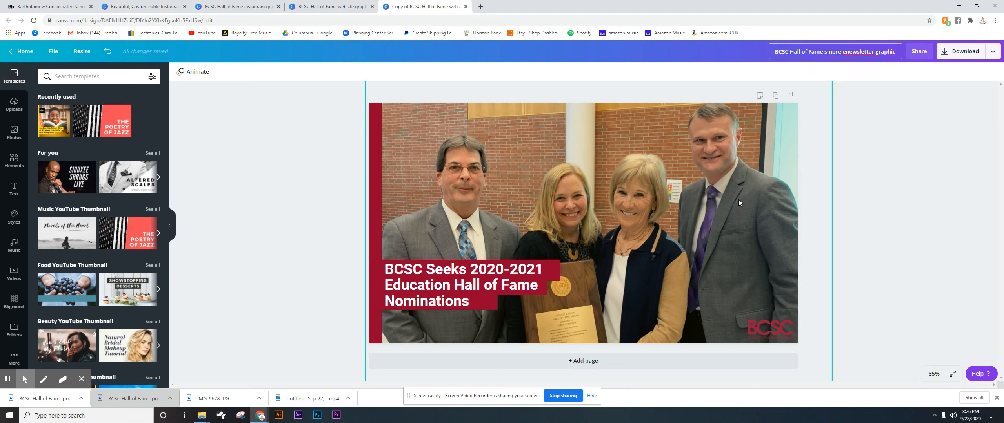
Step: Download the design as a PNG at size 1 without transparent background or compression, and dismiss the saved-design dialog
click(960, 51)
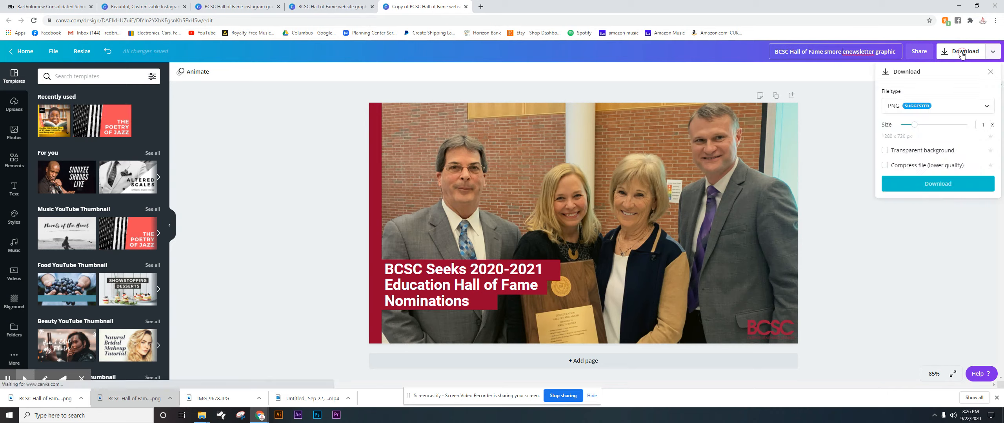
click(944, 189)
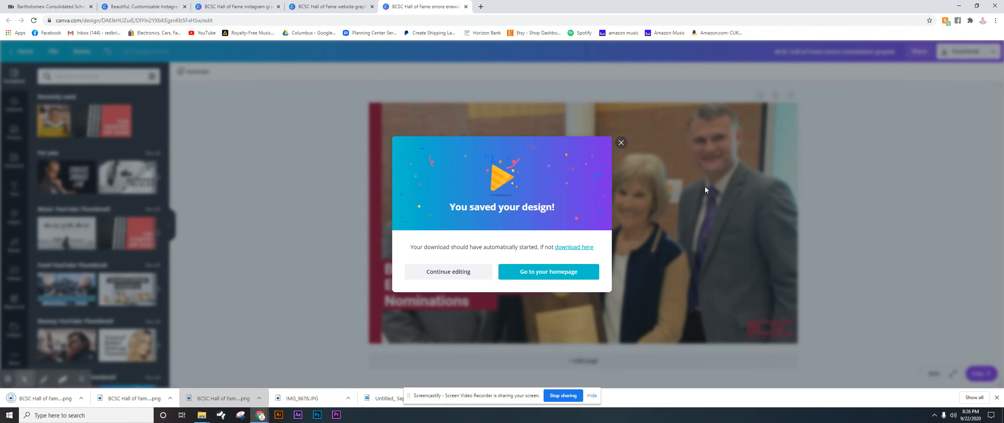
click(621, 142)
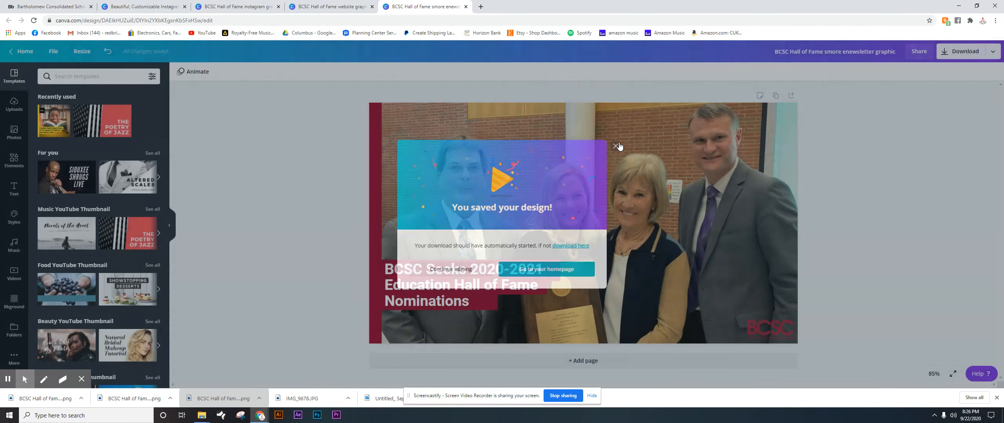